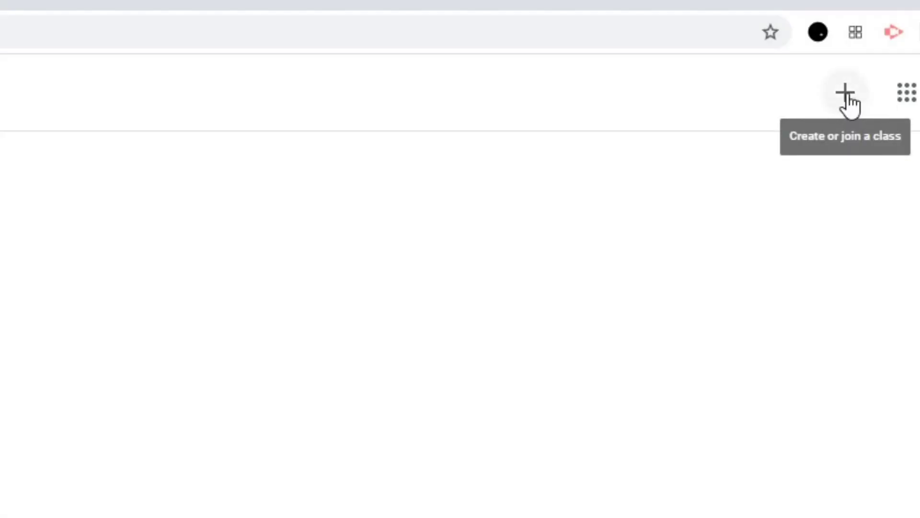
- Create a new class named Computer Networking
left_click(850, 105)
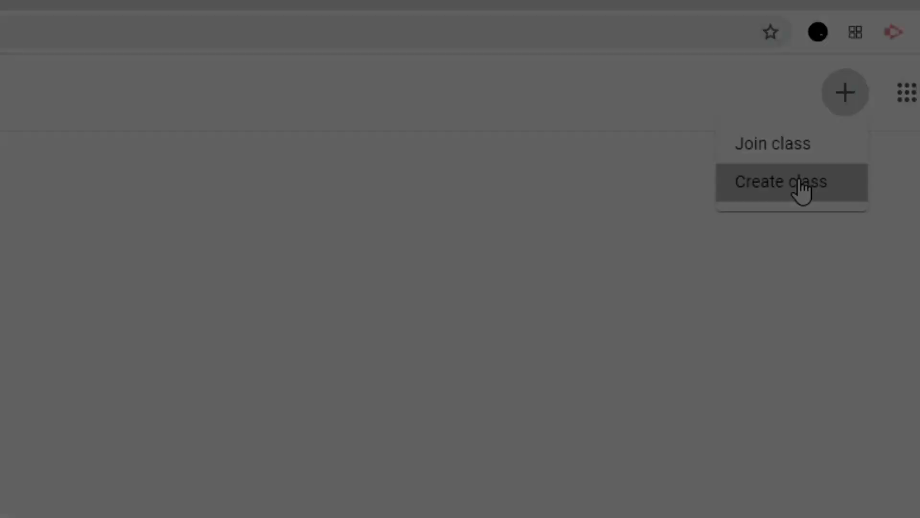
left_click(800, 184)
left_click(373, 216)
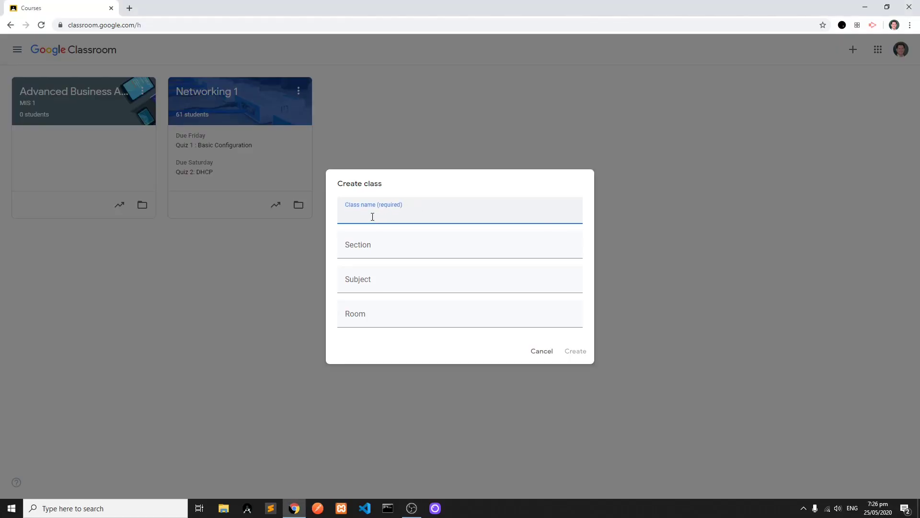
type("Computer Networking")
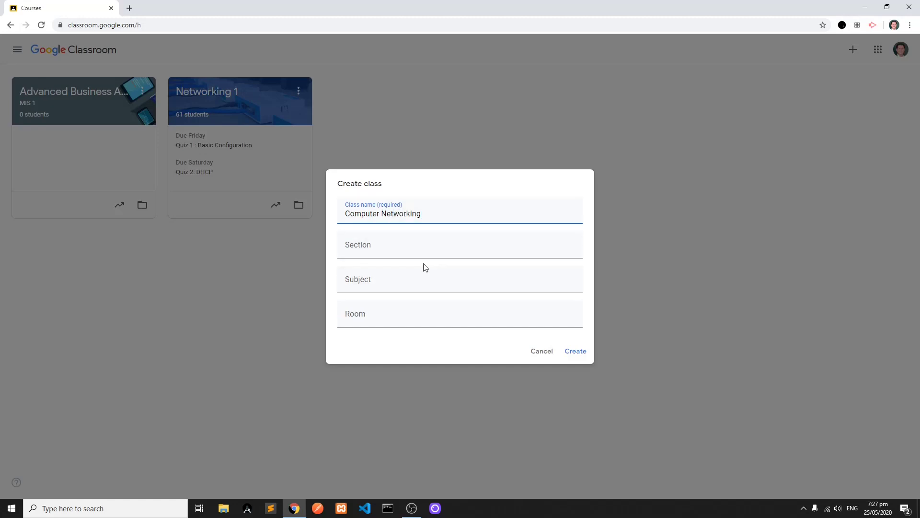
left_click(576, 351)
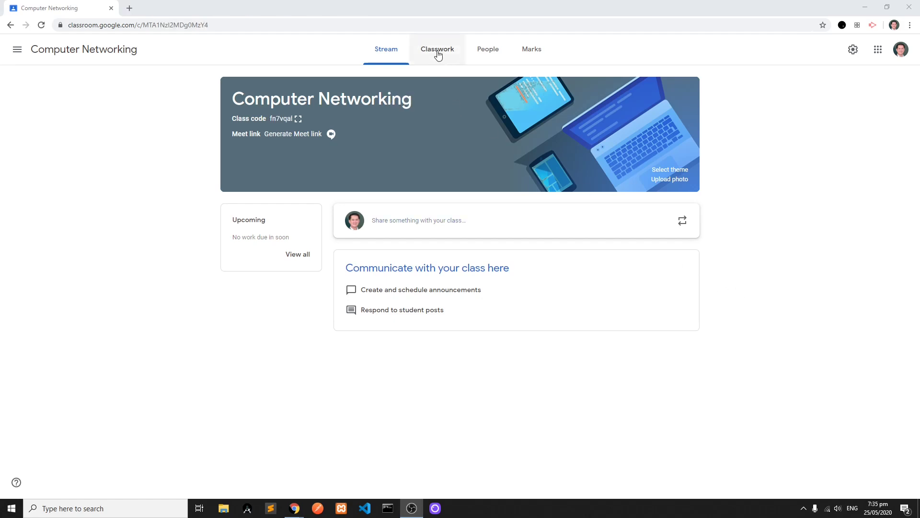
- Add a topic named Reference Materials to the classwork of the Computer Networking class
left_click(438, 54)
left_click(326, 89)
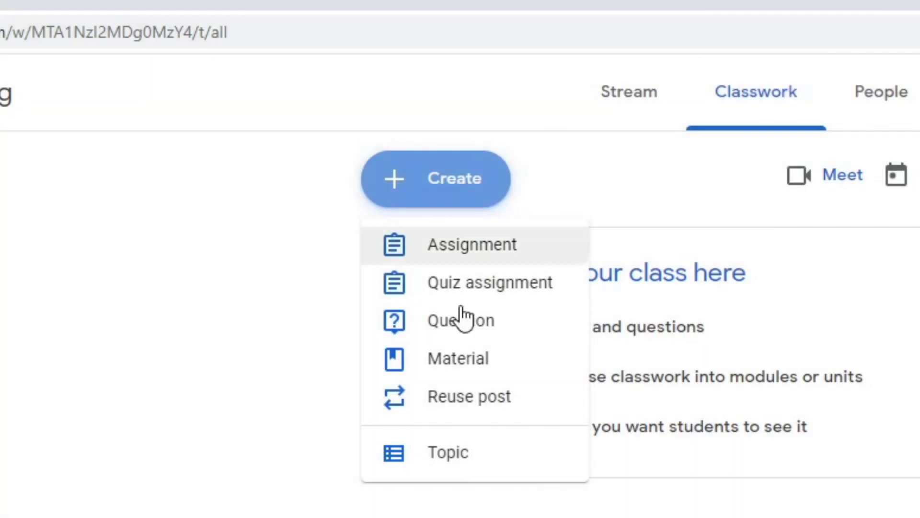
left_click(474, 464)
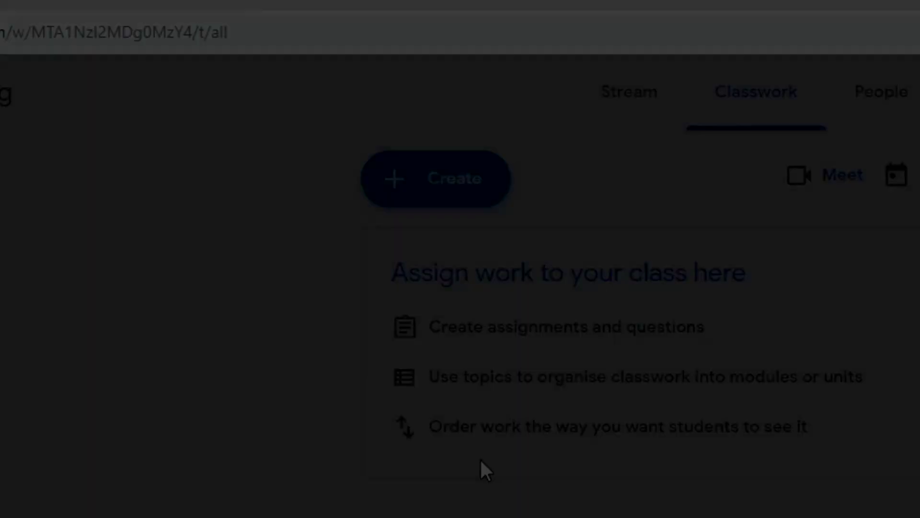
type("Refe")
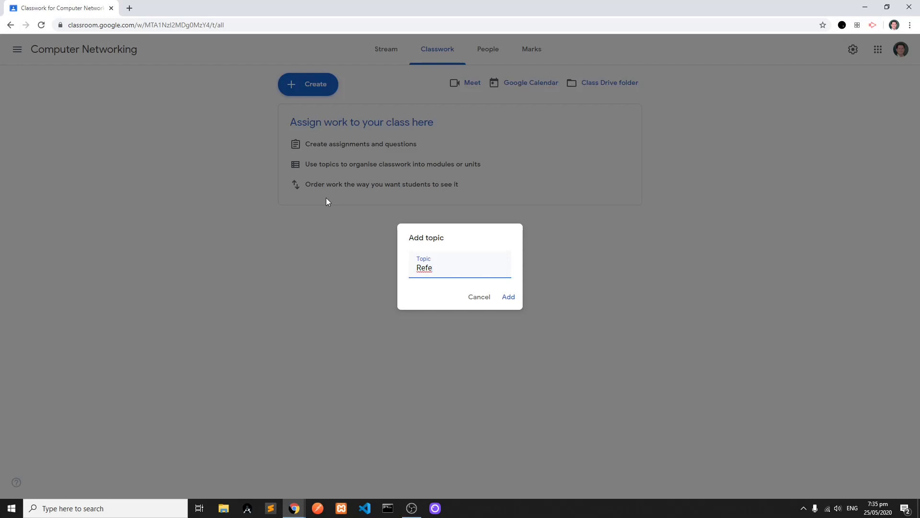
type("rence Materials")
key("Return")
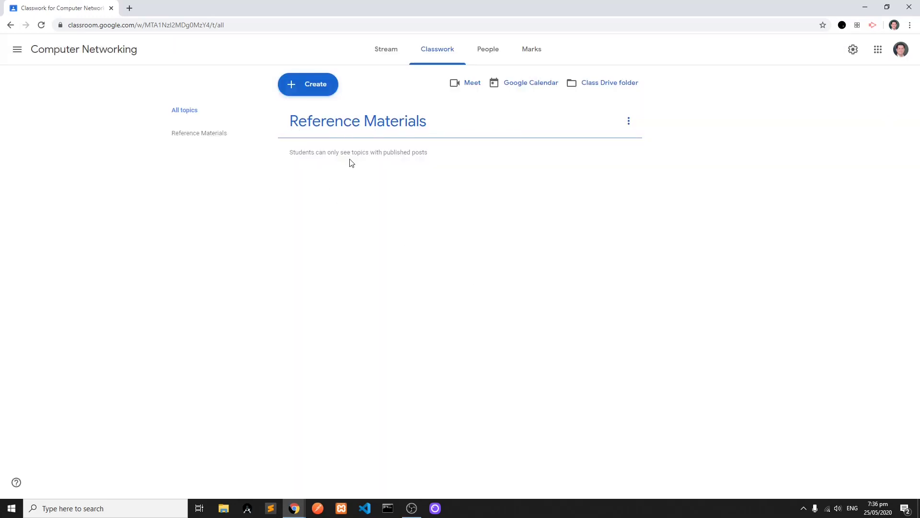
- Add a classwork topic named Basic Configuration
left_click(308, 94)
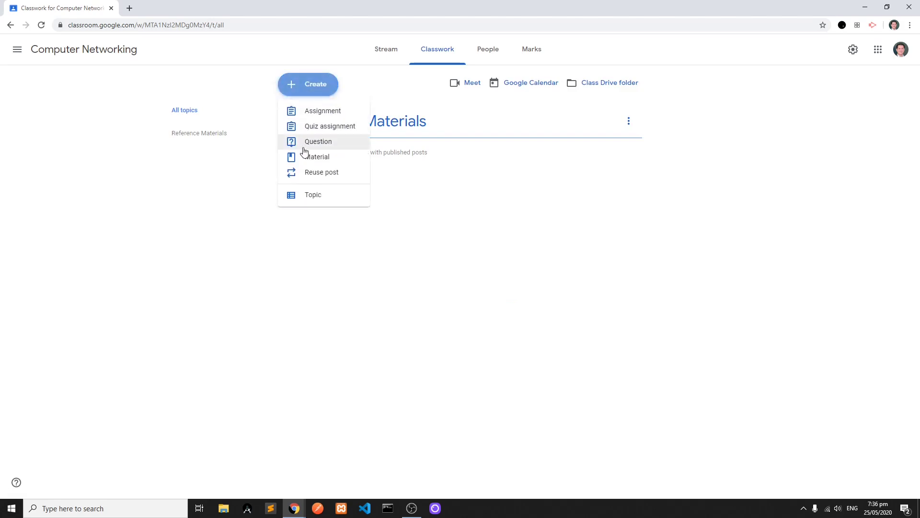
left_click(312, 196)
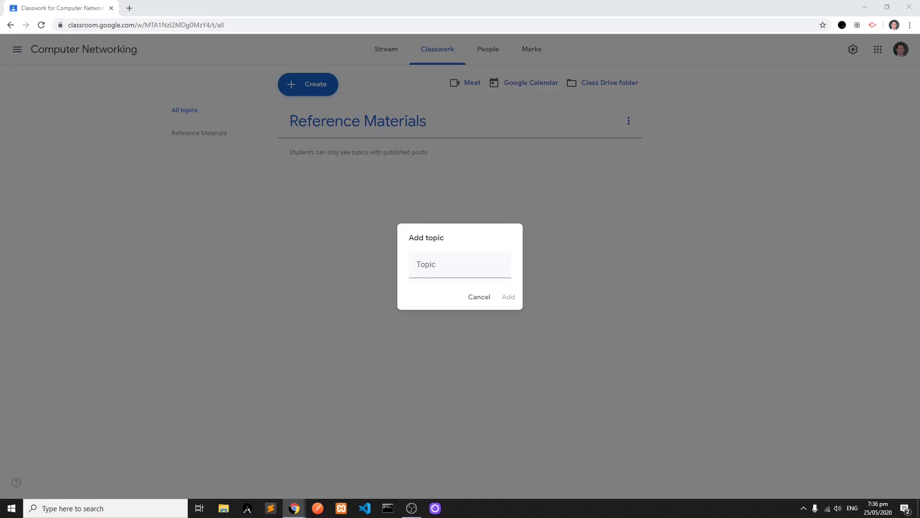
type("Basic Configutario")
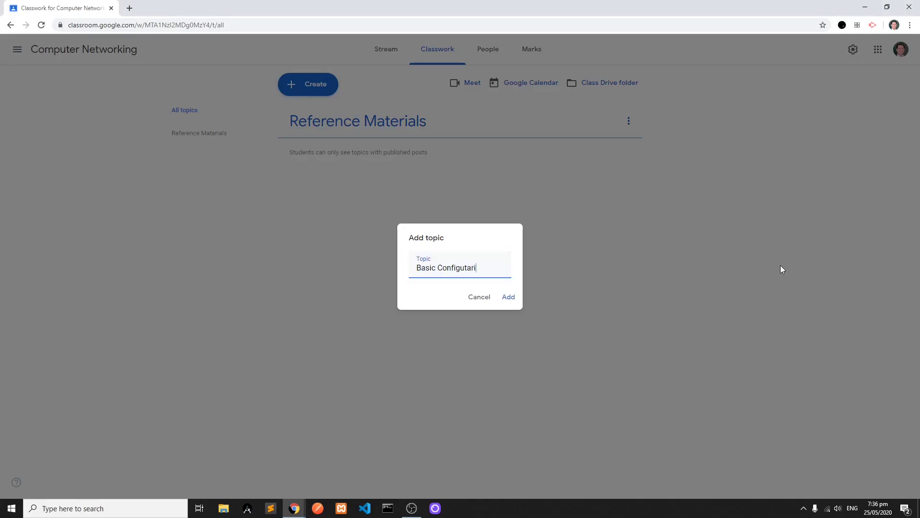
left_click(509, 297)
- Add a classwork topic named DHCP
left_click(308, 84)
left_click(309, 196)
type("DHCP")
key("Return")
- Add a classwork topic named Bridging
left_click(321, 92)
left_click(309, 195)
type("Brigi")
key("BackSpace")
key("BackSpace")
type("dging")
left_click(508, 297)
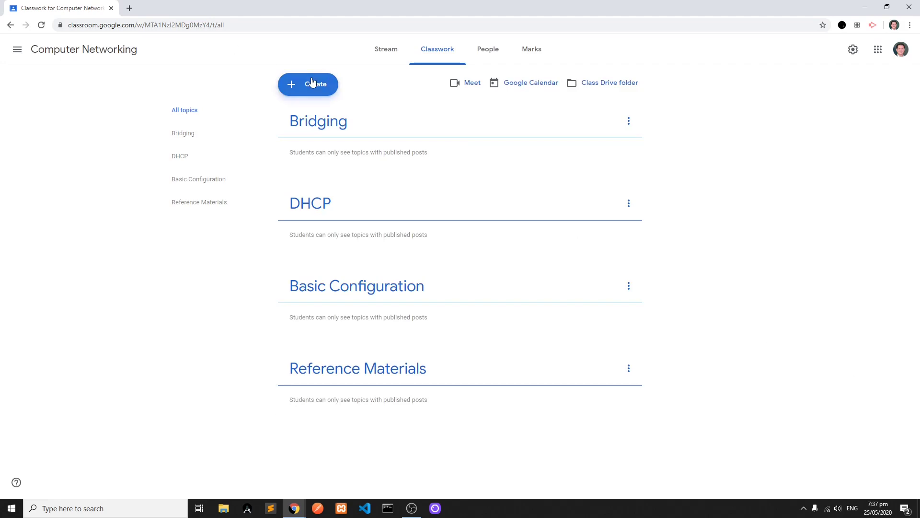
- Add a classwork topic named Hotspot
left_click(312, 83)
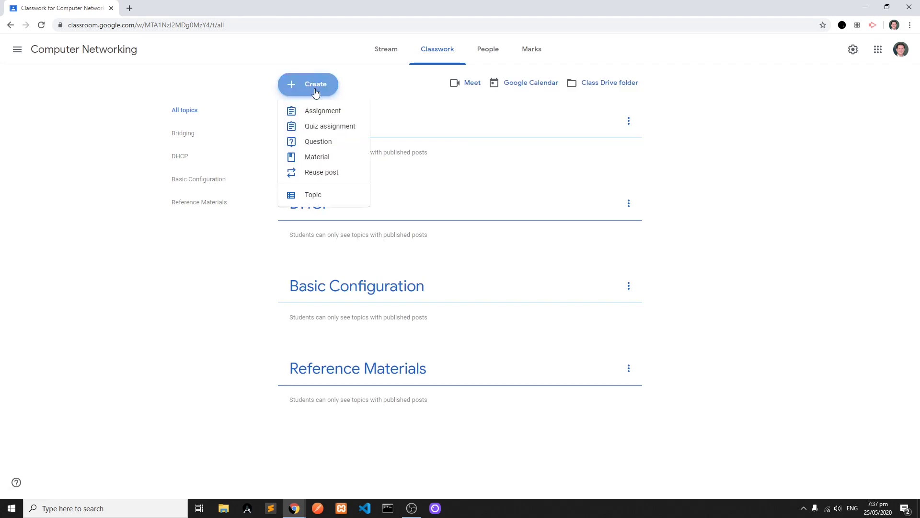
left_click(326, 201)
type("Hotspot")
key("Return")
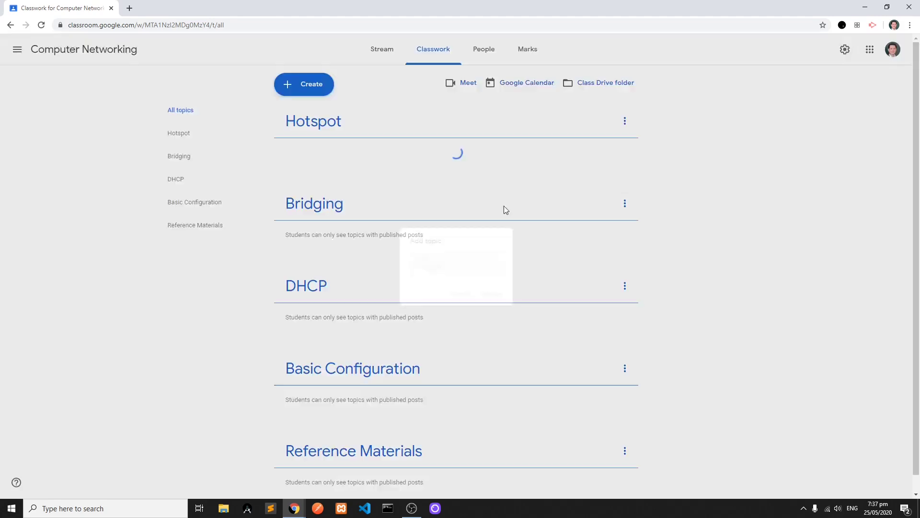
key("alt+Tab")
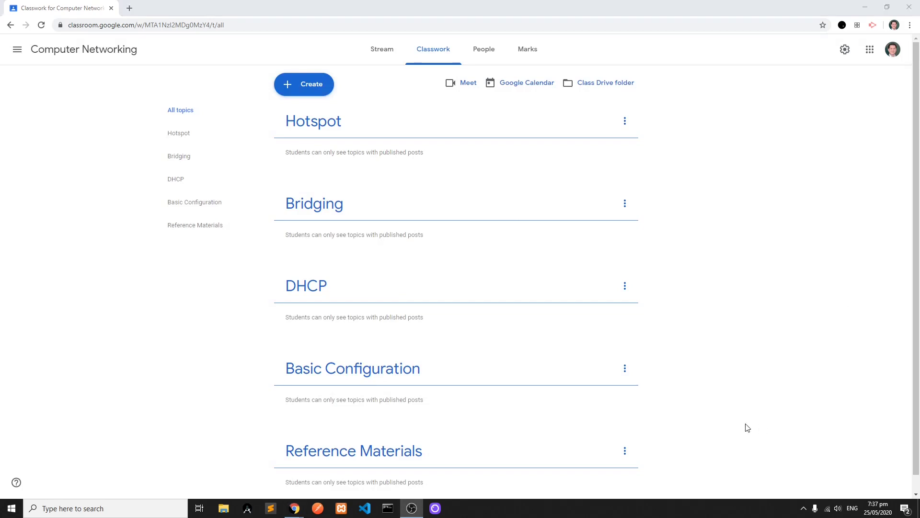
key("alt+Tab")
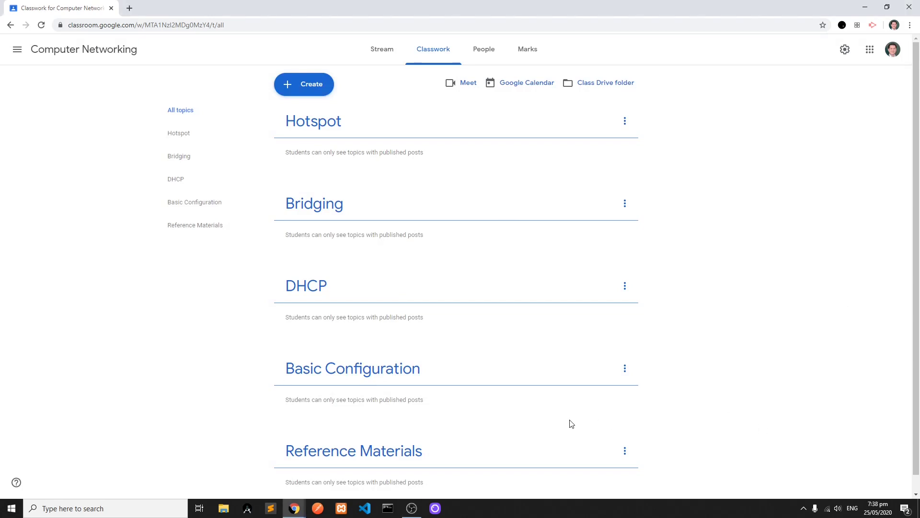
- Reorder the classwork topics as Reference Materials, Basic Configuration, DHCP, Bridging, Hotspot
left_click_drag(412, 448, 380, 123)
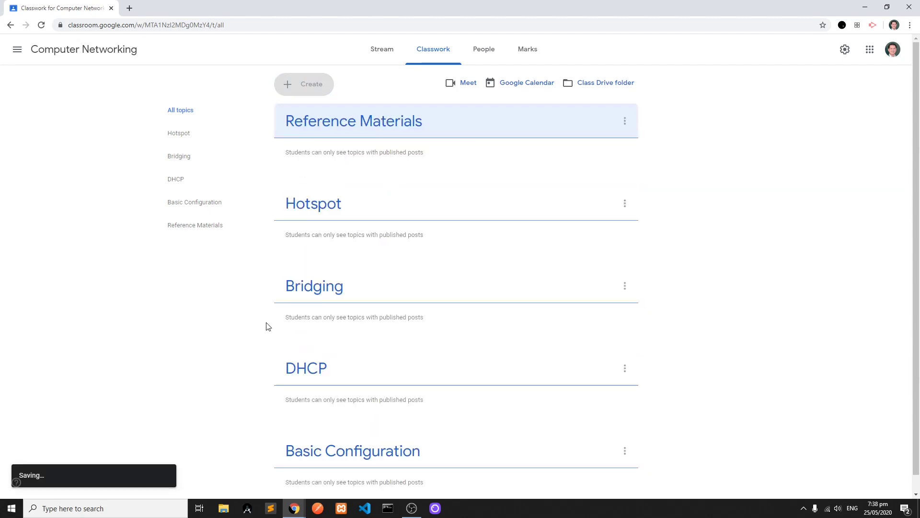
left_click_drag(361, 450, 364, 192)
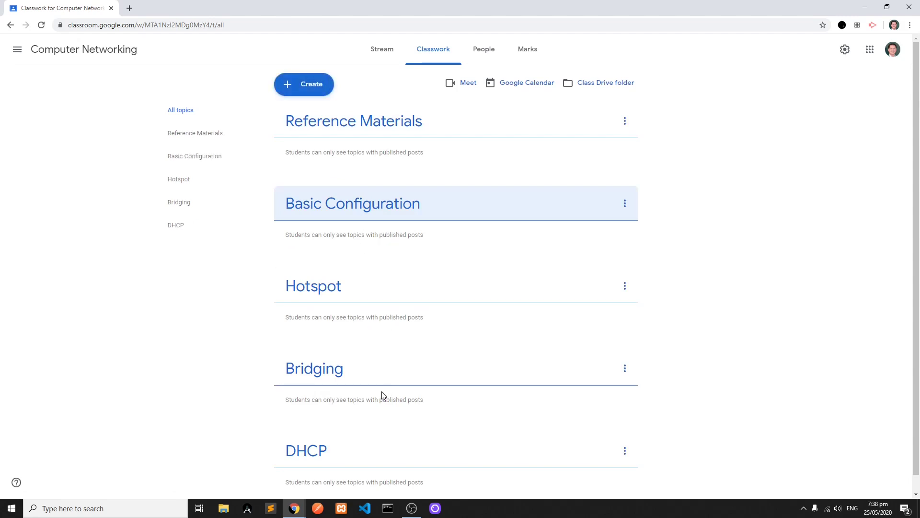
left_click_drag(314, 463, 346, 278)
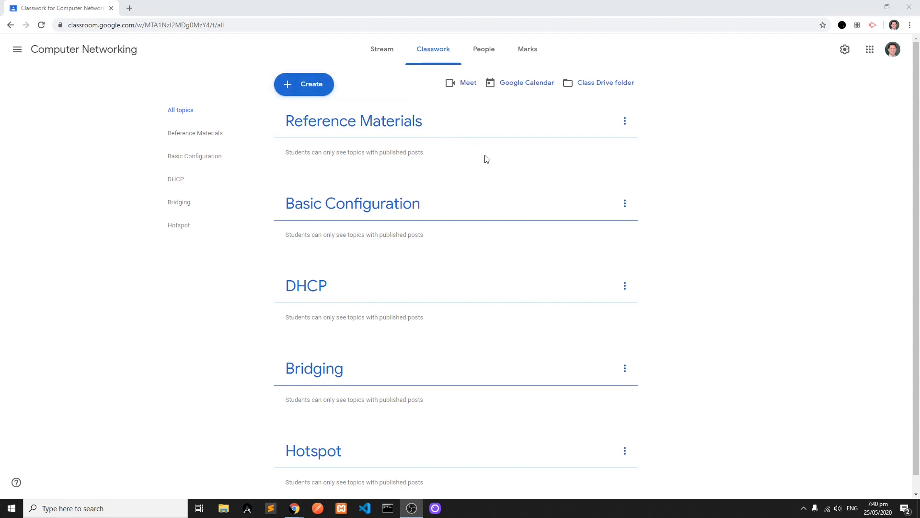
- Start a new classwork material and title it "Networking Study Guide"
left_click(323, 91)
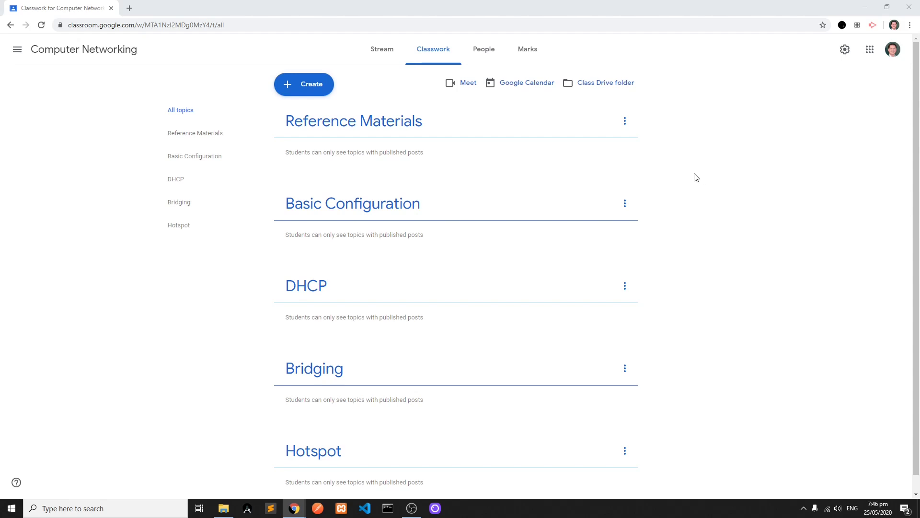
left_click(313, 91)
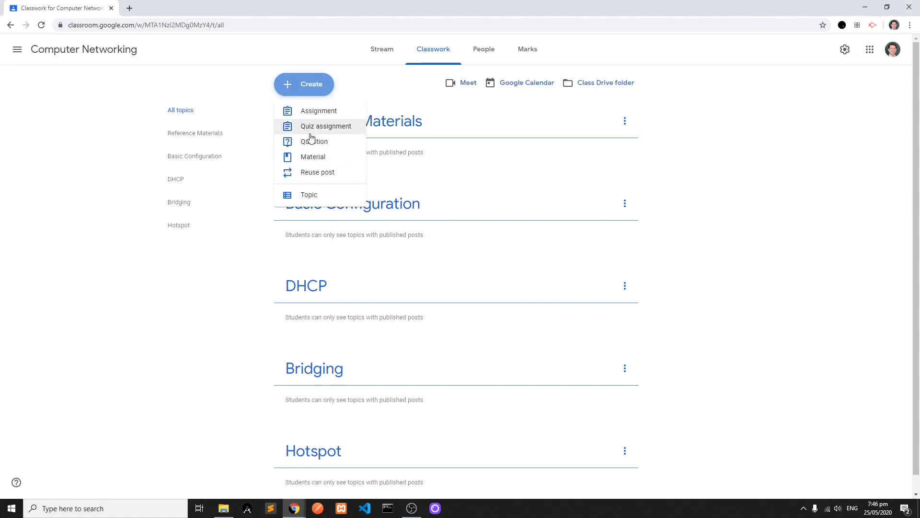
left_click(334, 157)
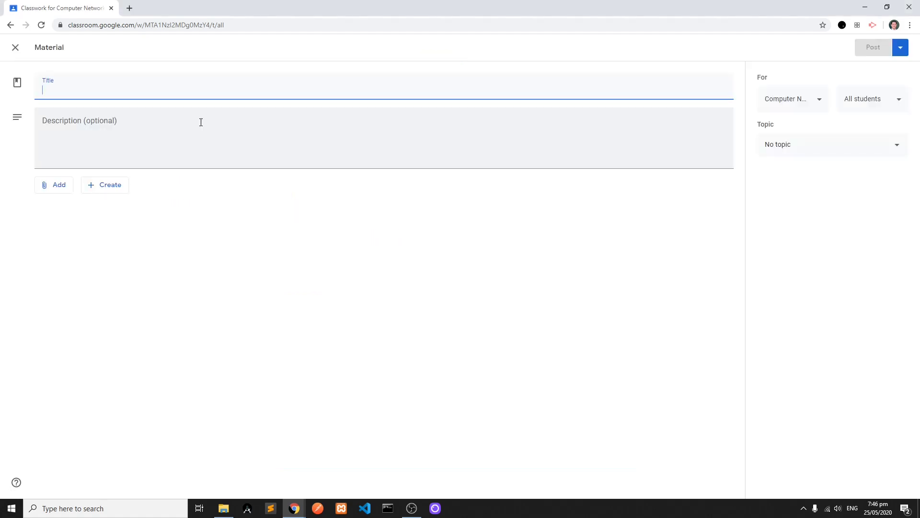
type("Networking Study Guide")
- Attach the file Networking-With-MikroTik-MTCNA-Study-Guide from the computer and post the material under the Reference Materials topic
left_click(63, 188)
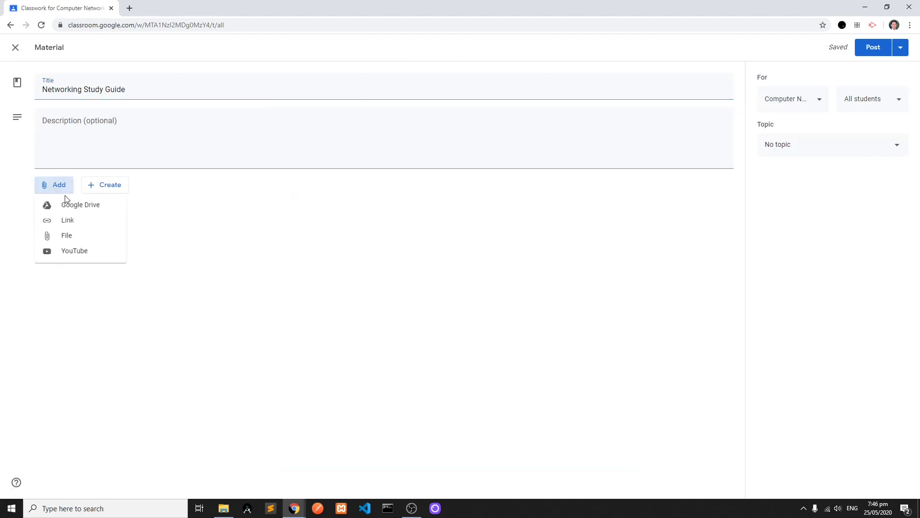
left_click(66, 235)
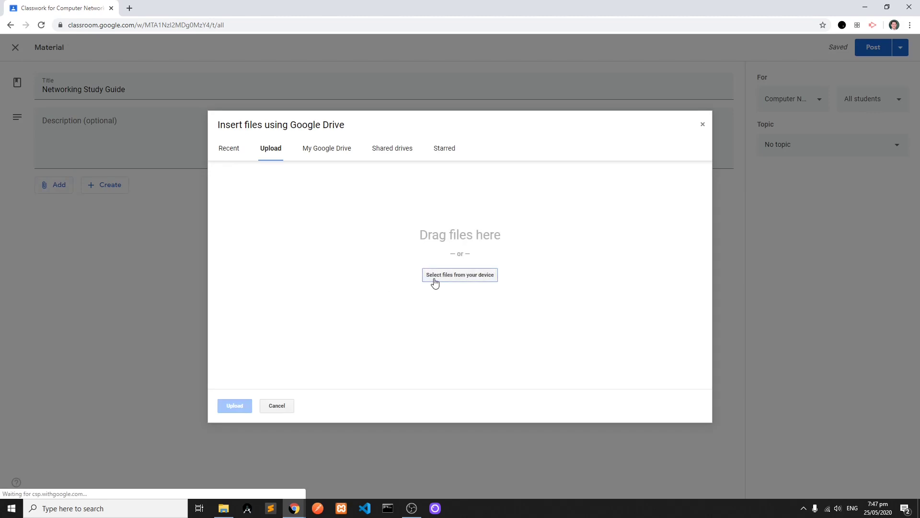
left_click(434, 281)
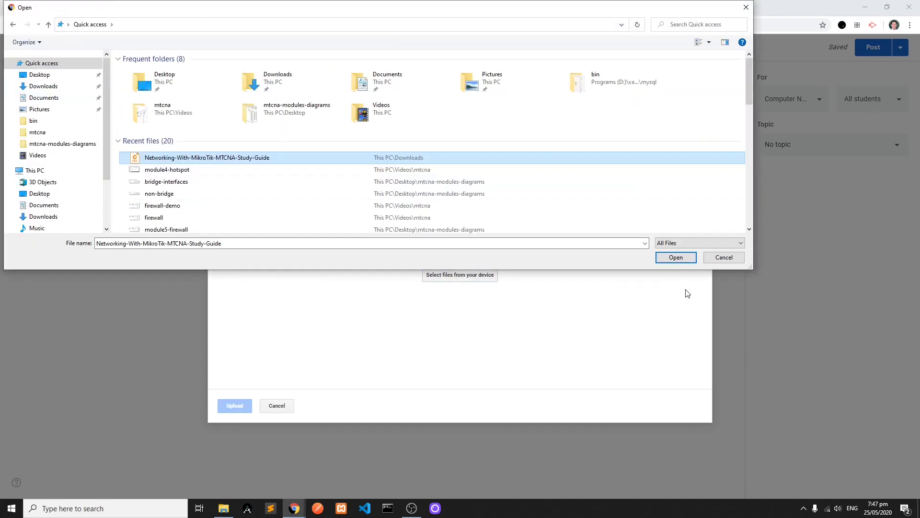
left_click(675, 257)
left_click(235, 406)
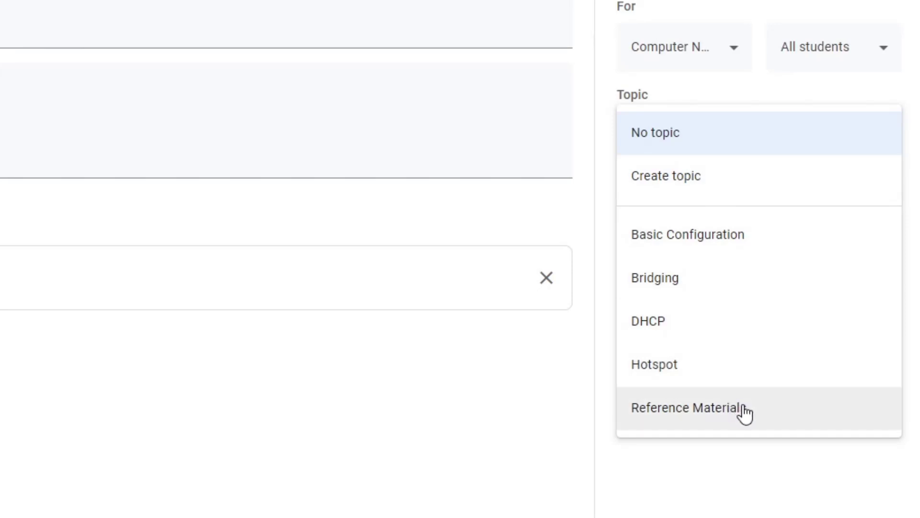
left_click(745, 409)
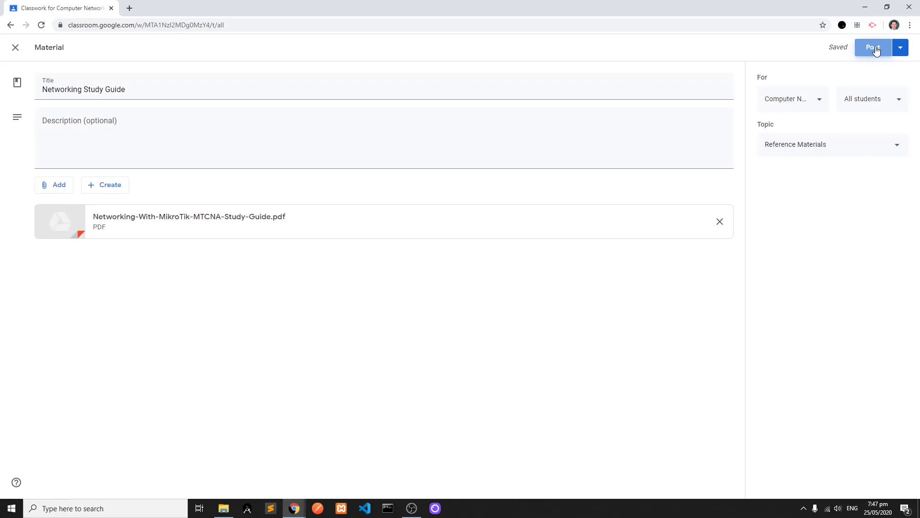
left_click(874, 48)
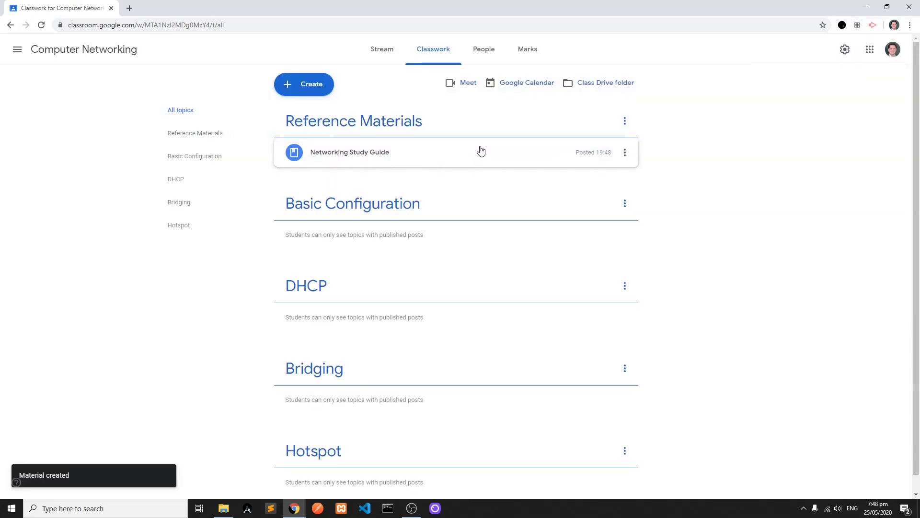
- Search the web for "mikrotik wiki" in a new browser tab and copy the address of the MikroTik Wiki main page
left_click(129, 8)
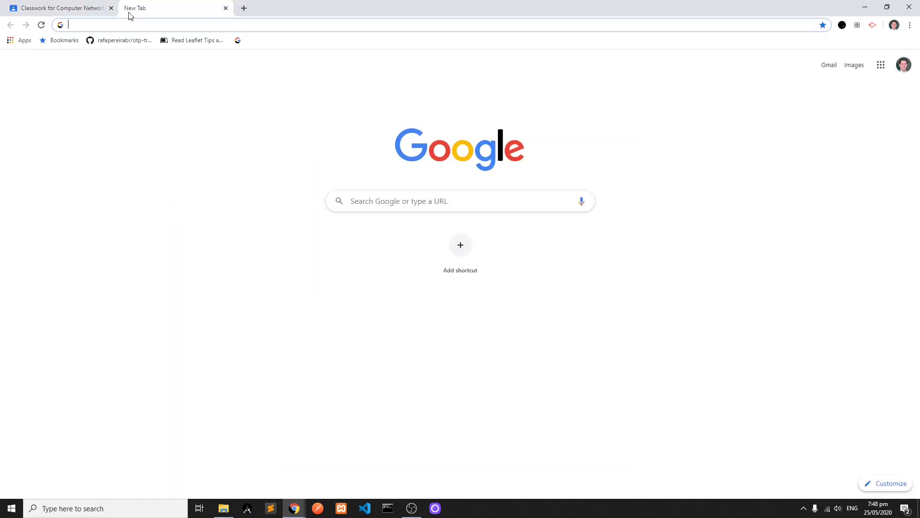
type("mi")
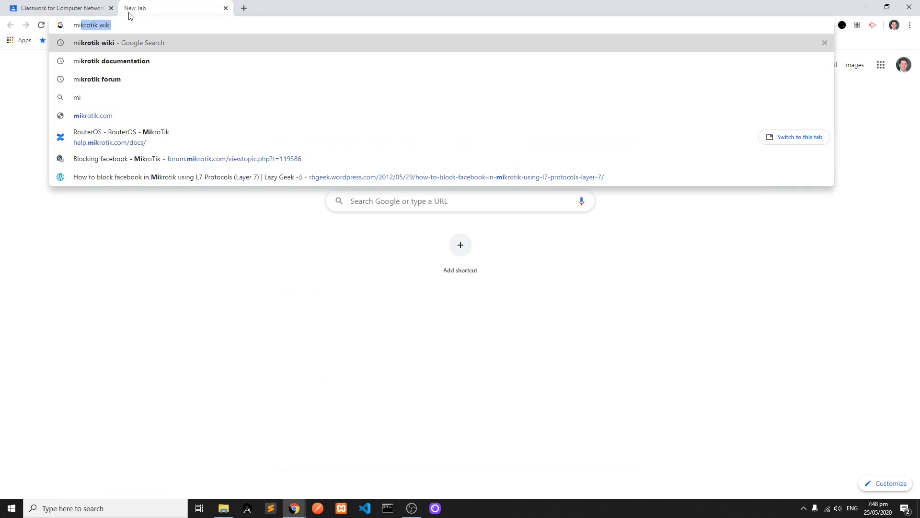
key("Return")
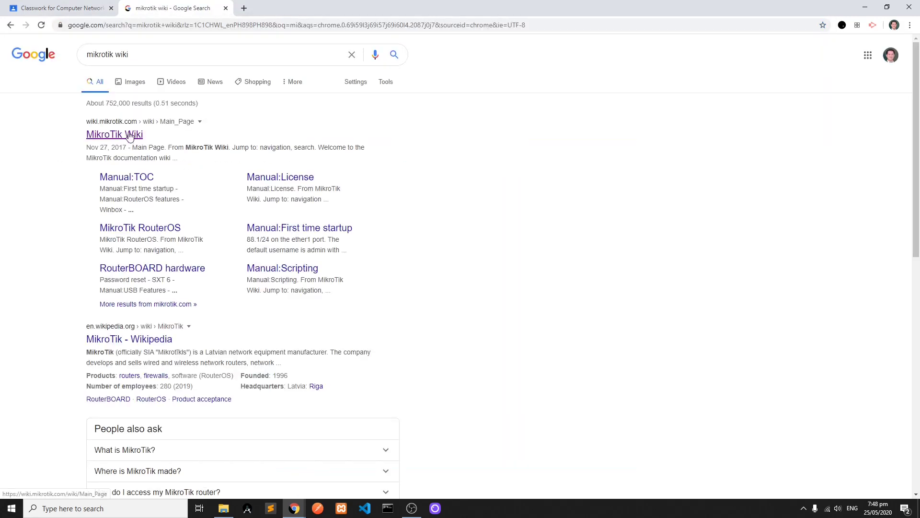
left_click(128, 137)
left_click_drag(191, 25, 55, 21)
right_click(97, 21)
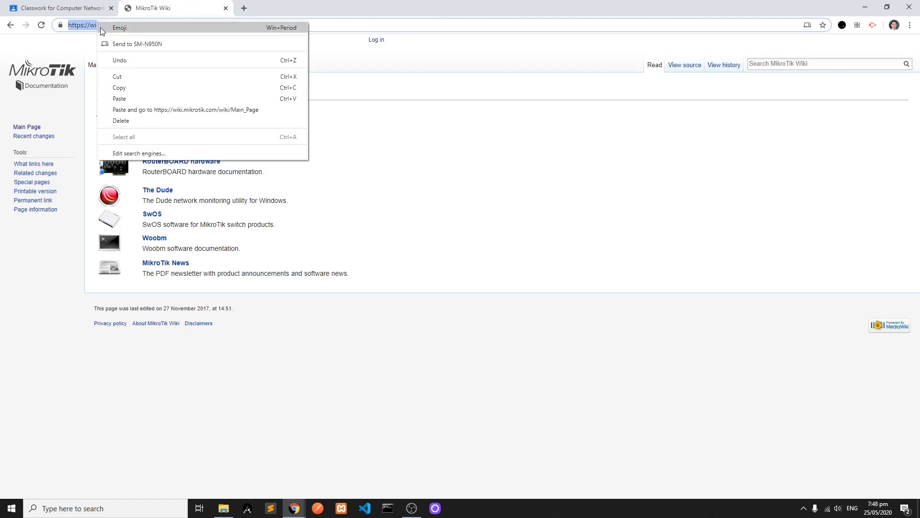
left_click(120, 88)
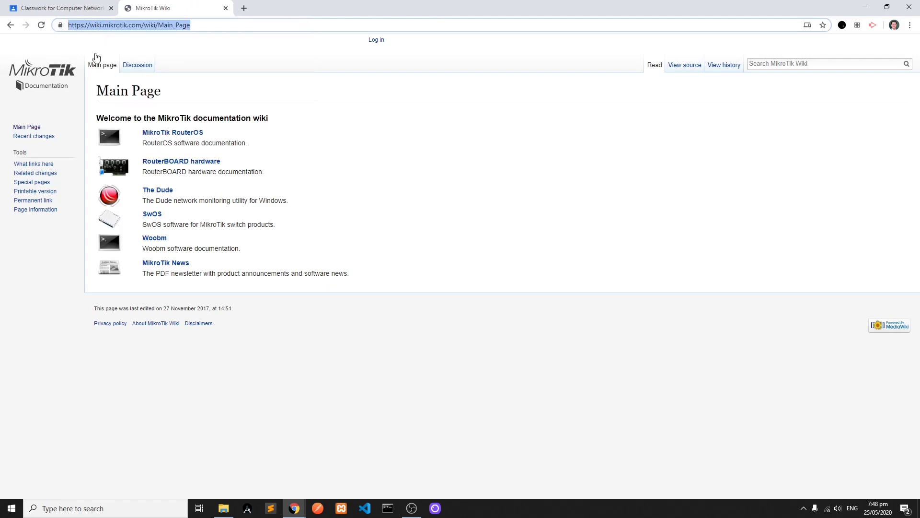
left_click(82, 8)
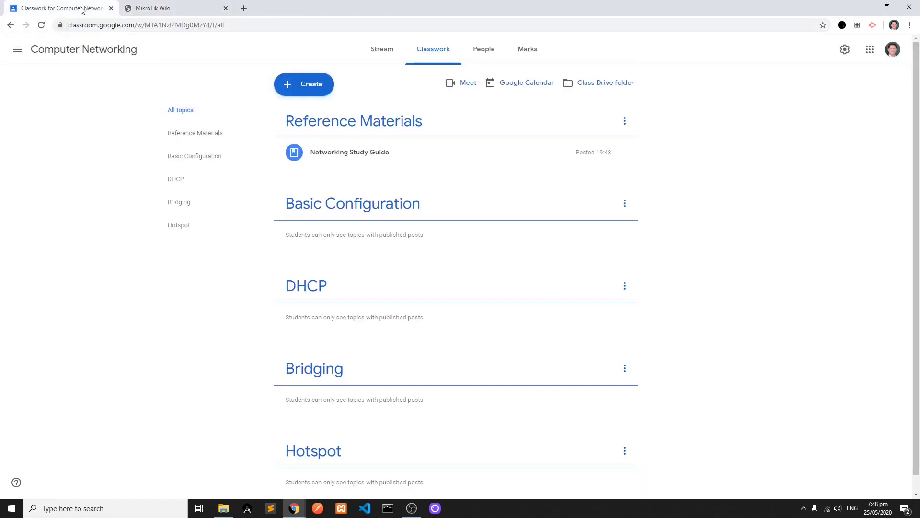
left_click(297, 94)
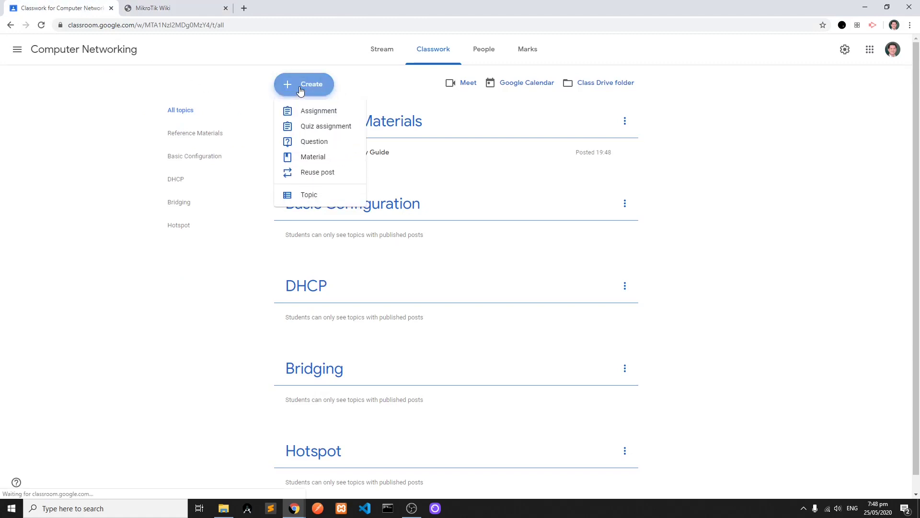
left_click(319, 160)
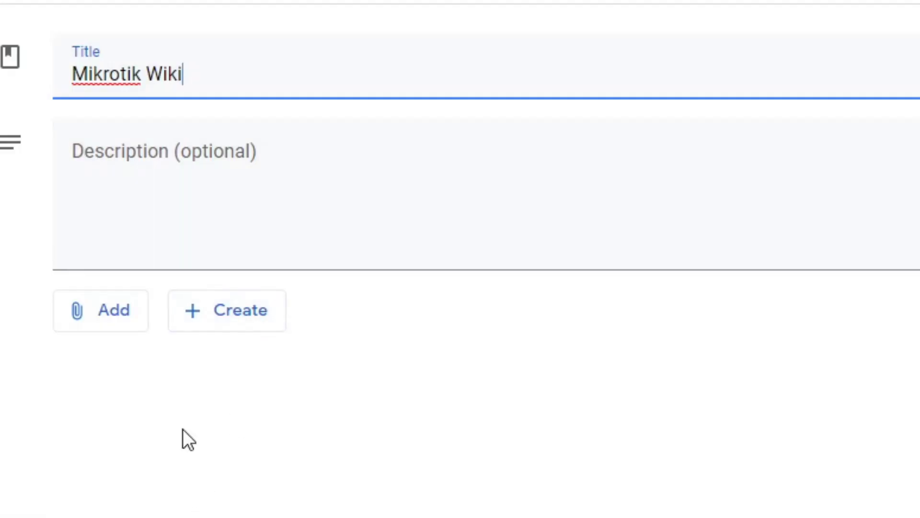
left_click(120, 319)
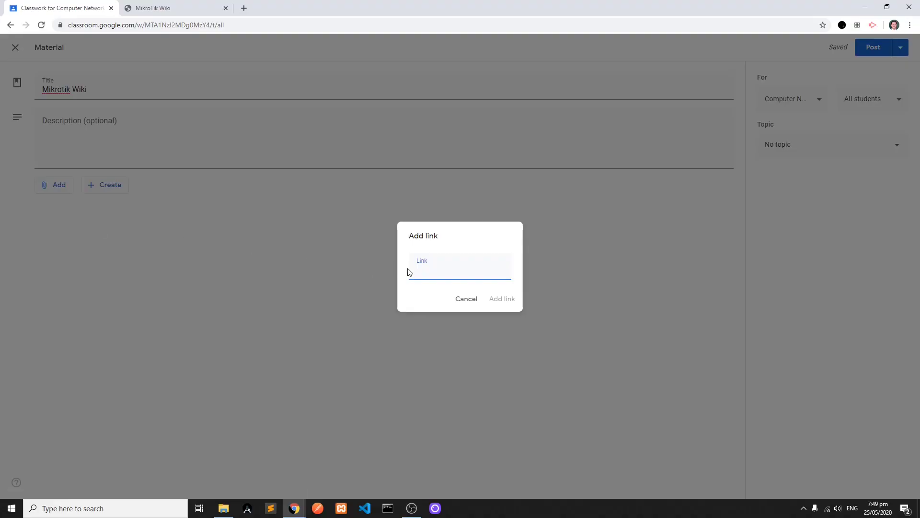
key("ctrl+v")
left_click(500, 299)
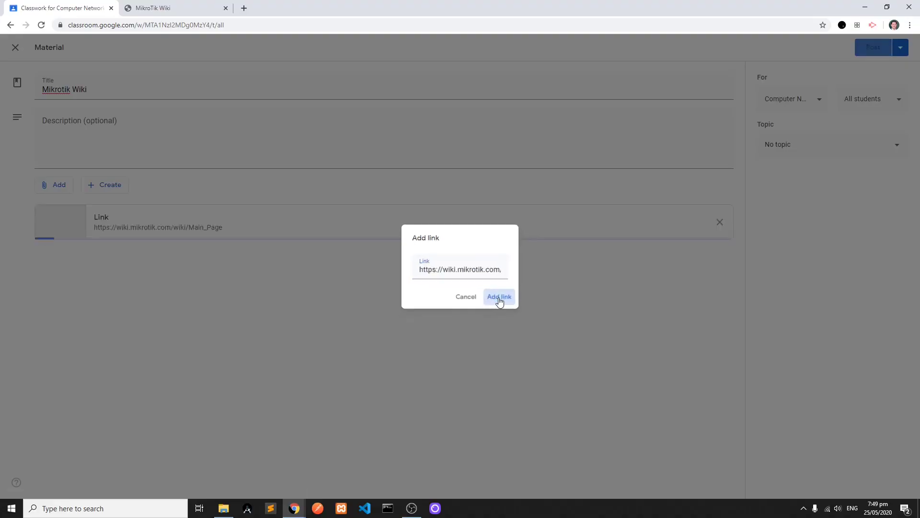
- Assign the Mikrotik Wiki material to the Reference Materials topic and post it
left_click(893, 152)
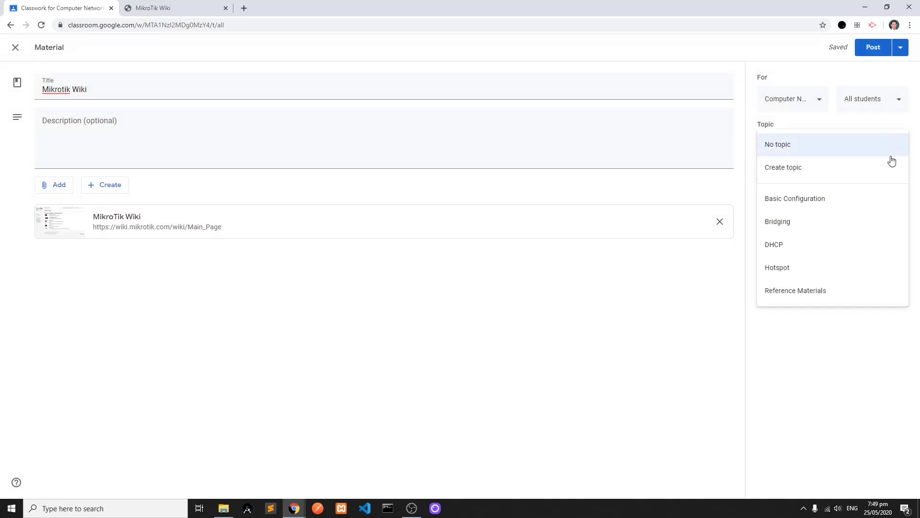
left_click(834, 291)
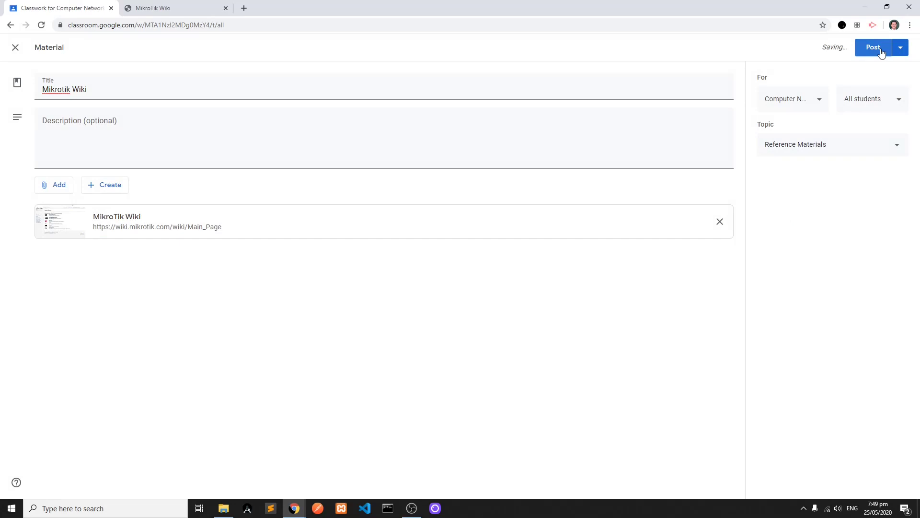
left_click(881, 49)
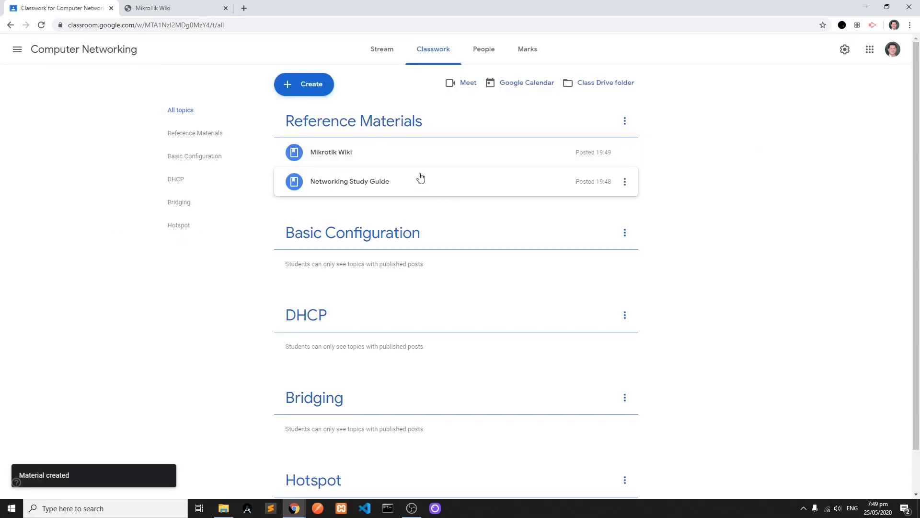
- Search the web for "mikrotik documentation" in a new browser tab and copy the address of the RouterOS documentation page
left_click(244, 10)
type("mikroti")
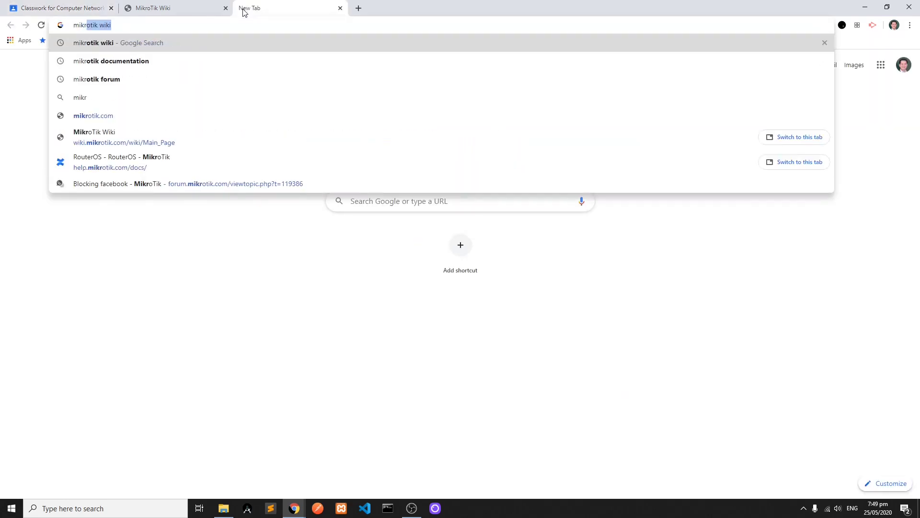
key("Down")
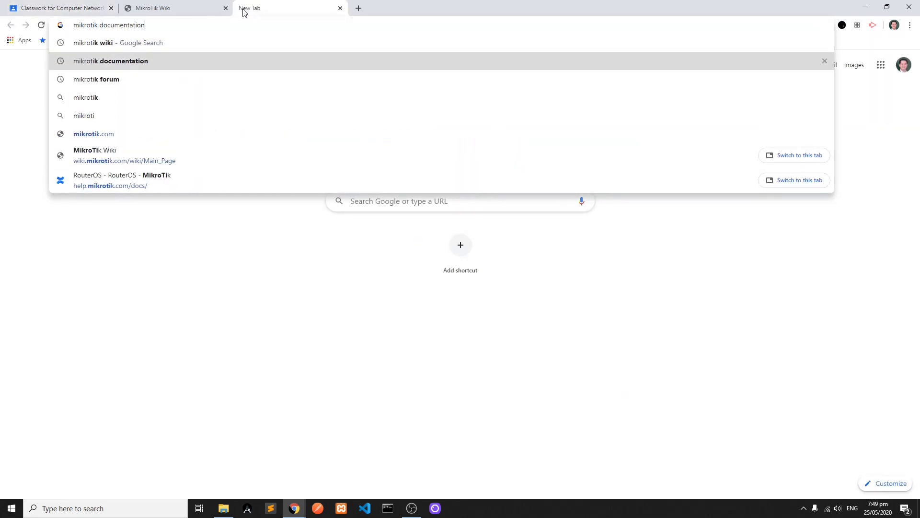
key("Return")
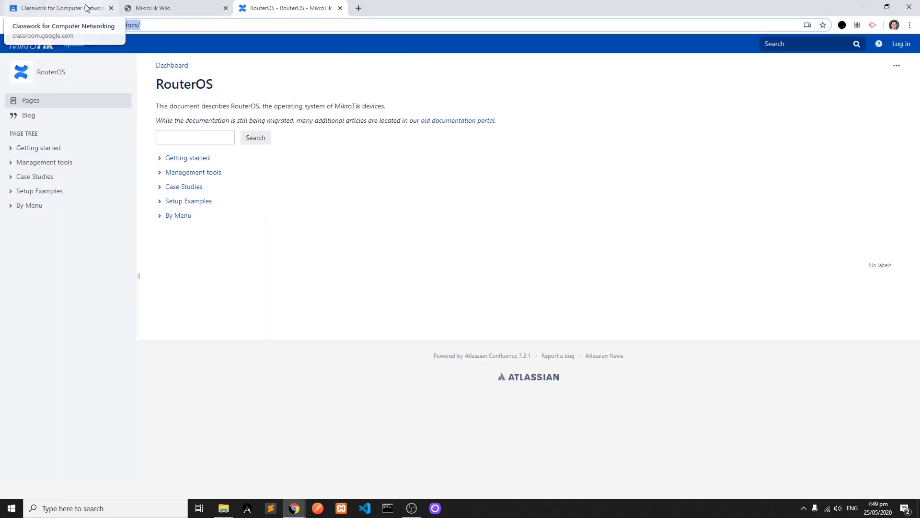
- Return to the class's classwork and start a new material titled "Mikrotik Documentation"
left_click(86, 8)
left_click(308, 86)
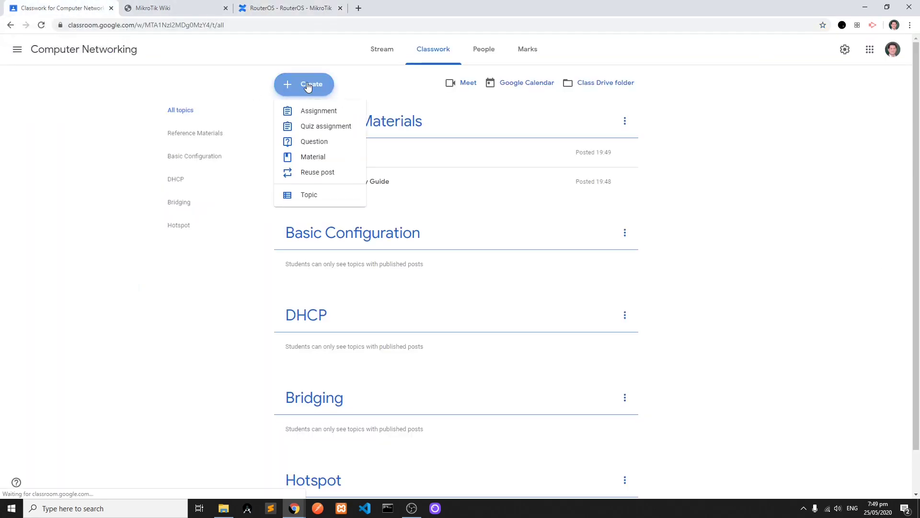
left_click(317, 163)
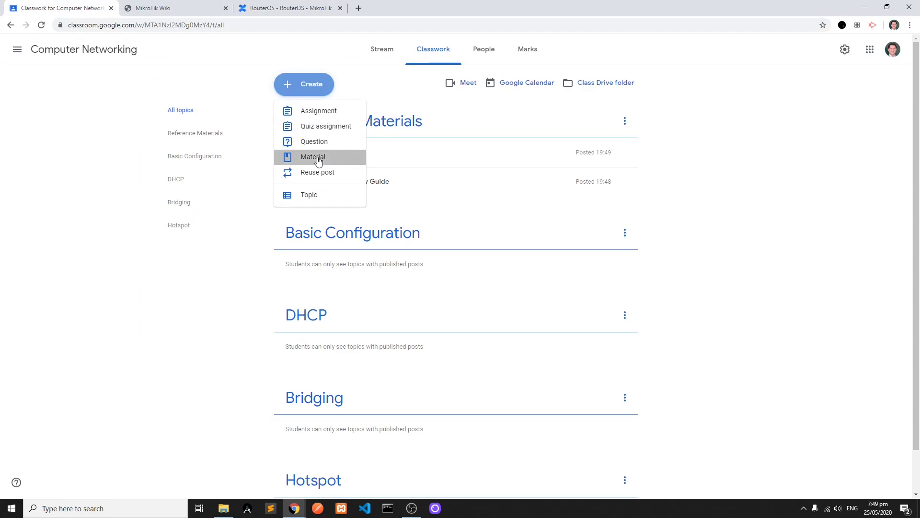
type("Mikrotik Documenta")
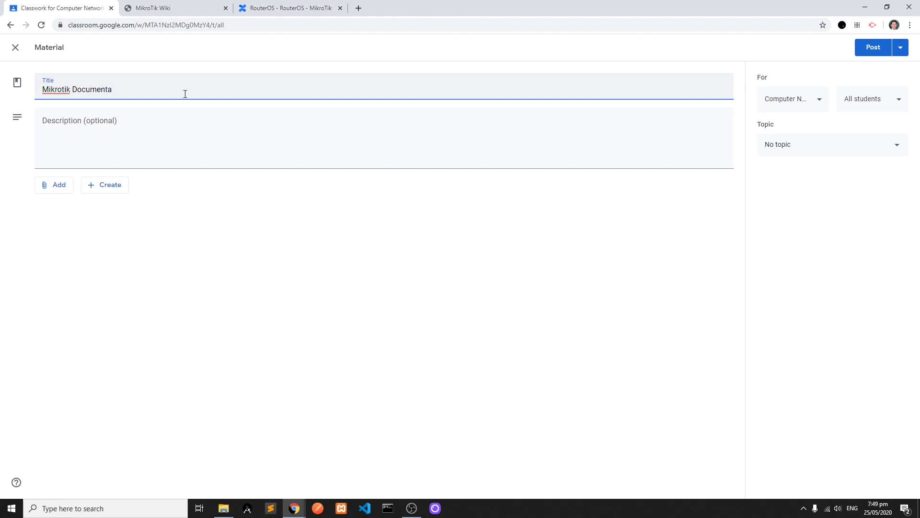
type("a")
type("ion")
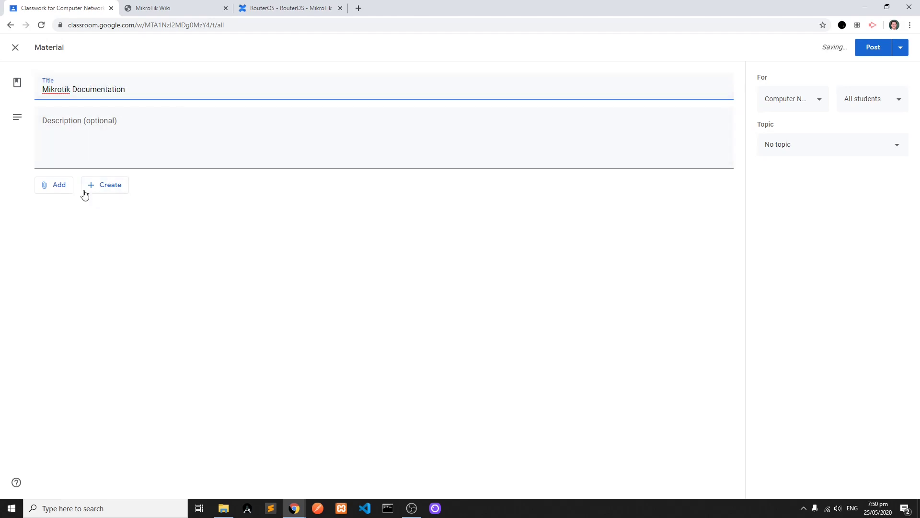
left_click(60, 188)
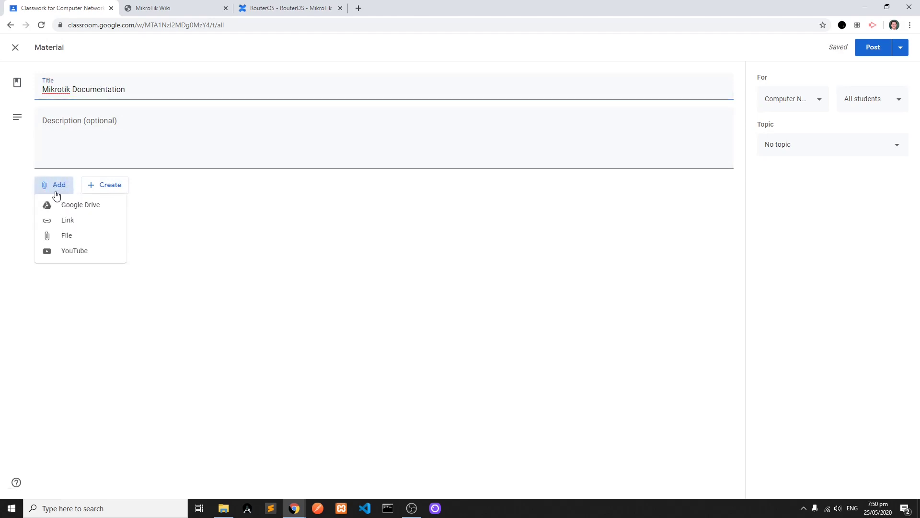
left_click(67, 220)
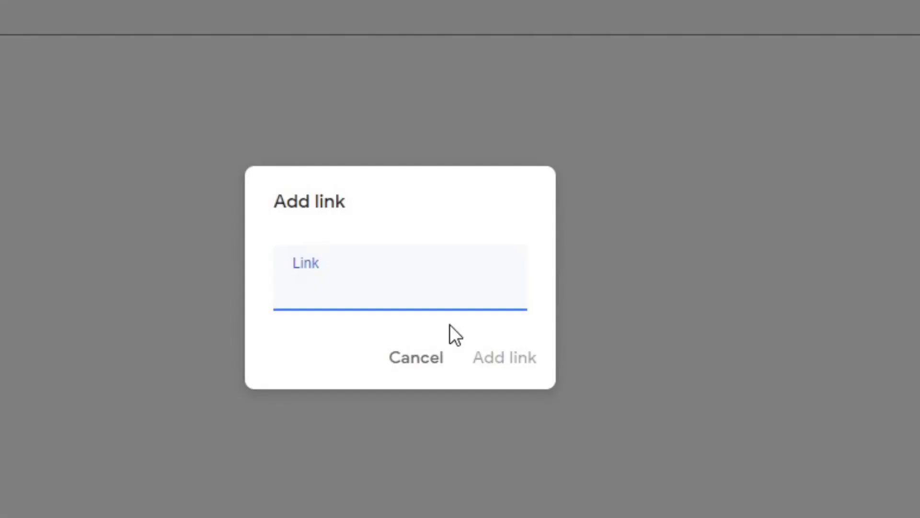
type("https://help.mikrotik.com/docs/")
left_click(501, 368)
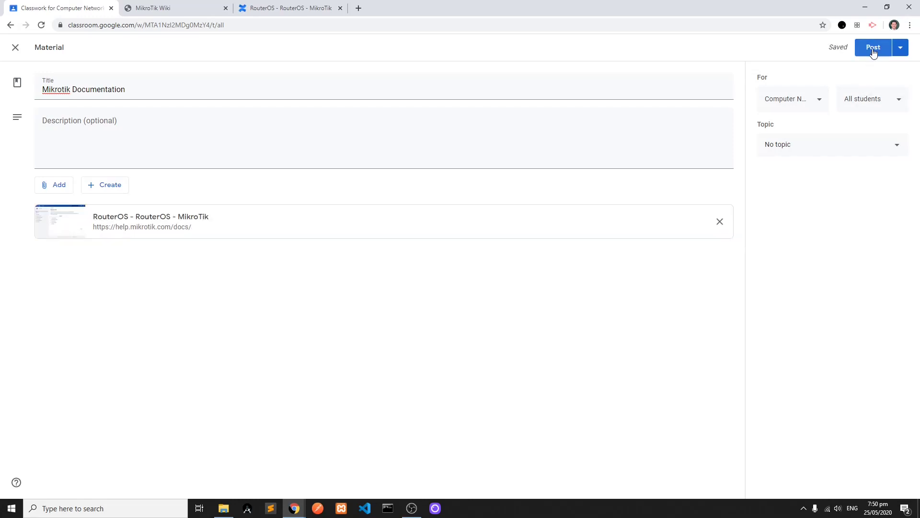
- Post the Mikrotik Documentation material without a topic and move it into Reference Materials, below Networking Study Guide
left_click(873, 50)
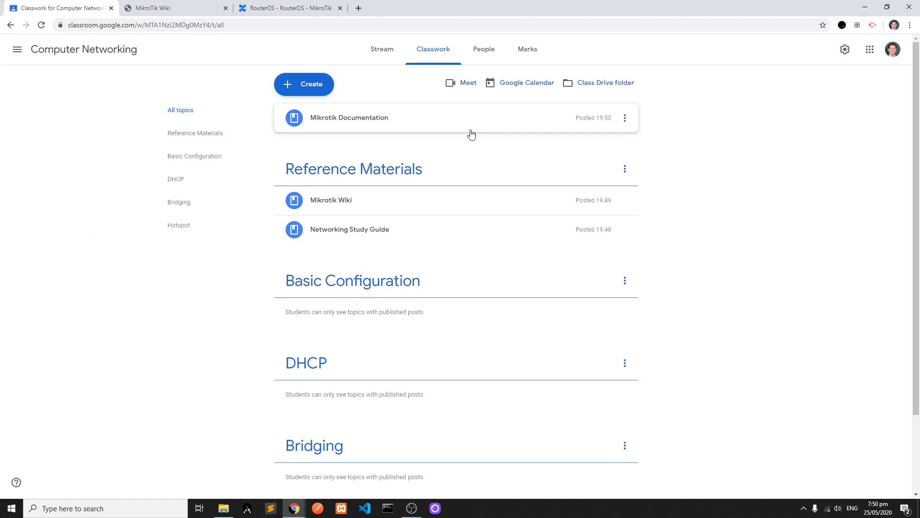
left_click(414, 125)
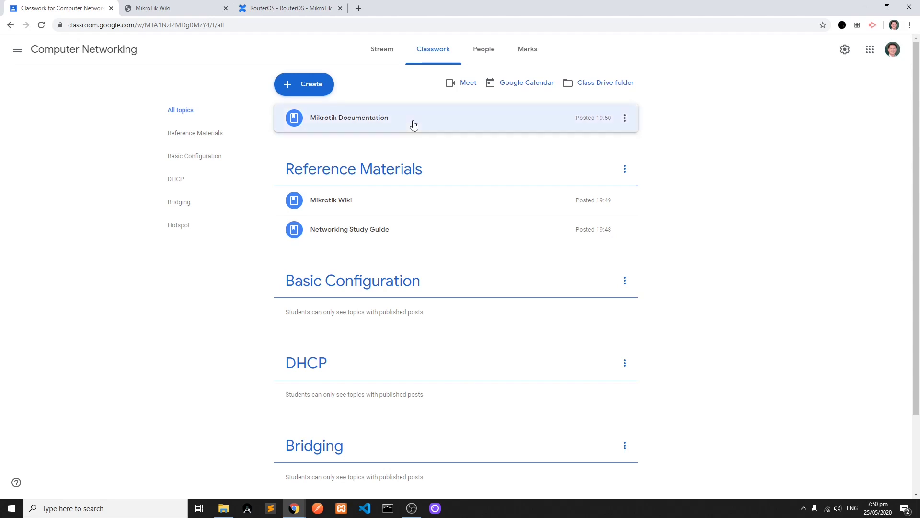
left_click_drag(414, 125, 414, 236)
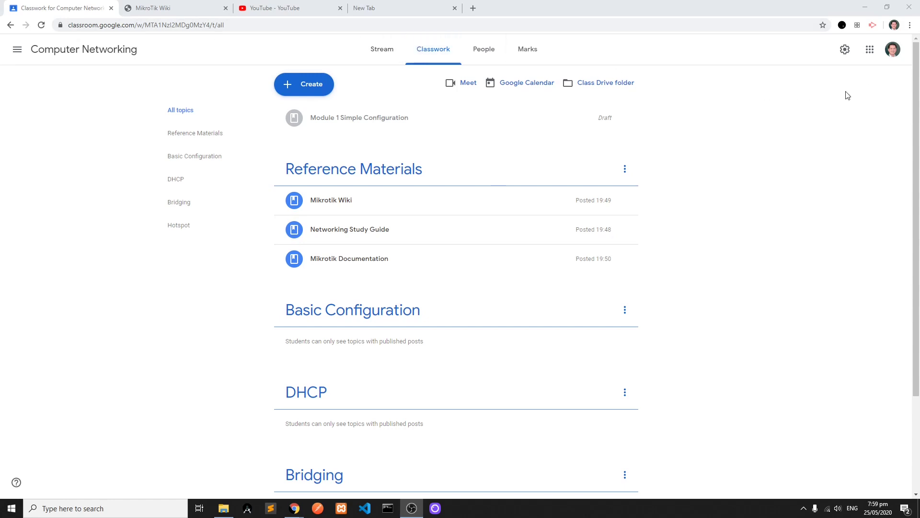
- Switch to Google Docs and open the Module 1 Simple Configuration document
left_click(870, 53)
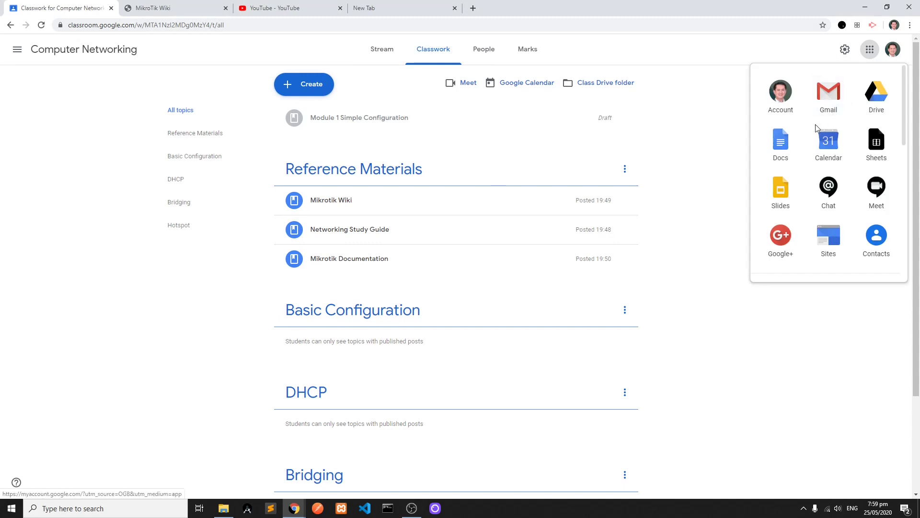
left_click(781, 143)
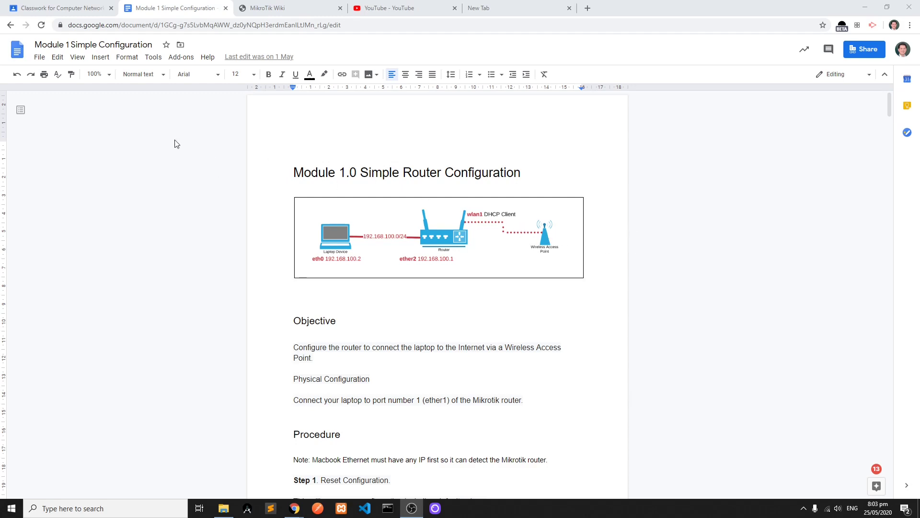
- Return to the class's classwork and start a new material titled "Module 1: Simple Configuration"
left_click(80, 10)
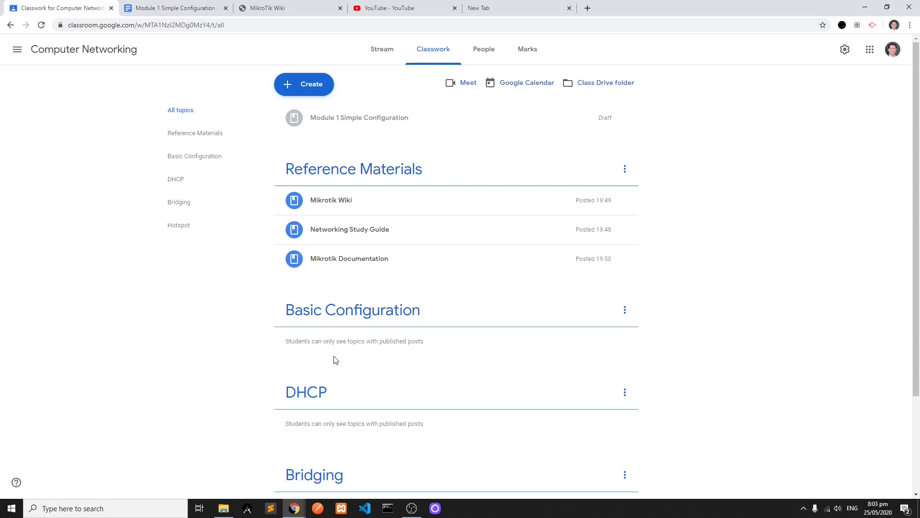
left_click(307, 84)
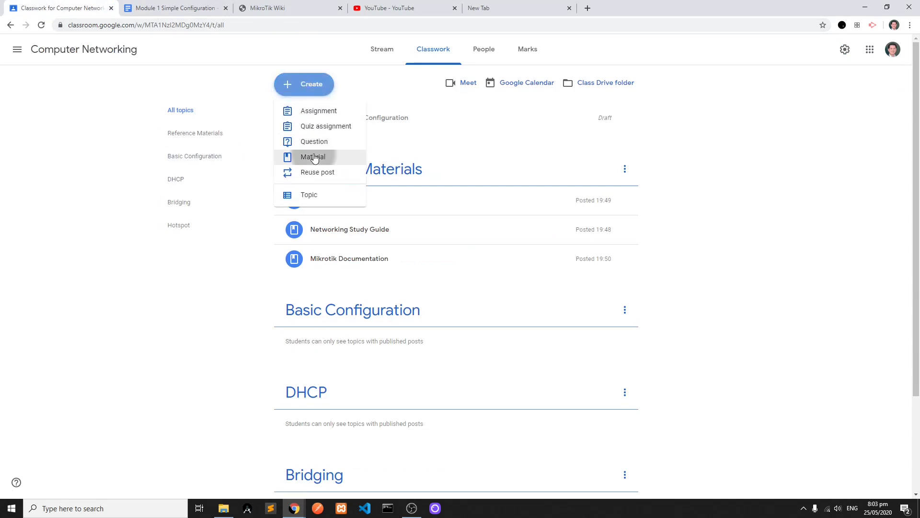
left_click(312, 157)
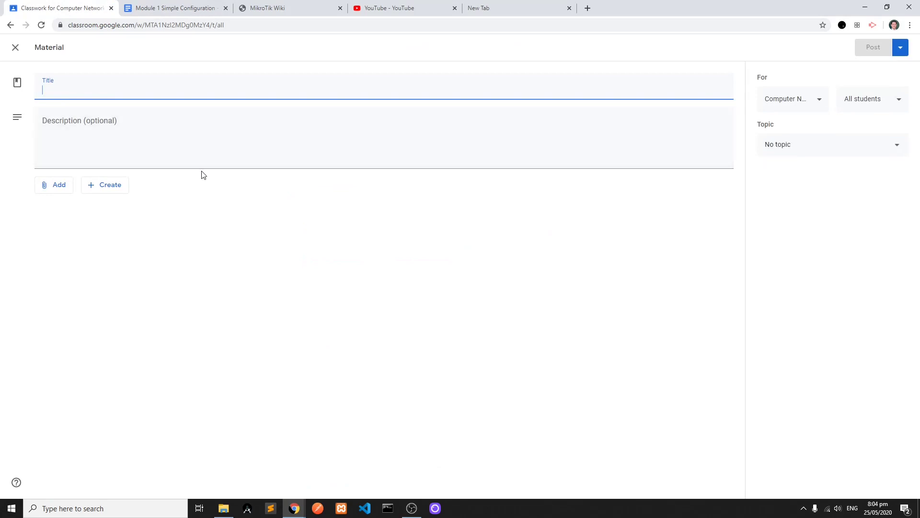
type("Module 1: Simple Configuration")
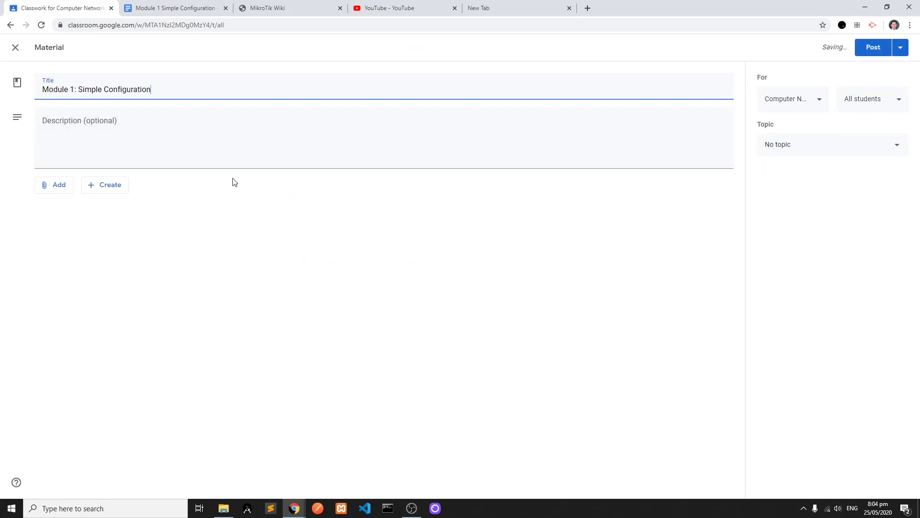
- Copy the sentence under Objective in the Module 1 Simple Configuration document into the new material's description
left_click(188, 8)
left_click_drag(315, 358, 292, 351)
key("ctrl+c")
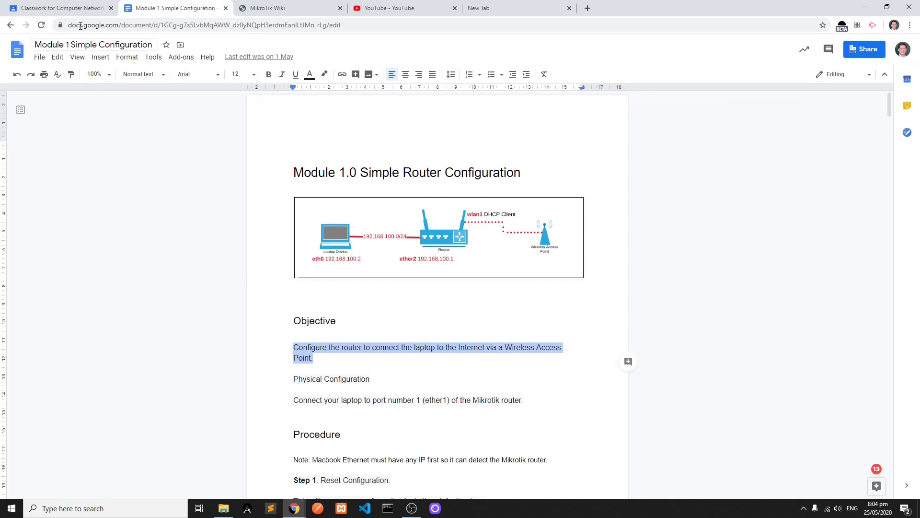
left_click(63, 8)
key("ctrl+v")
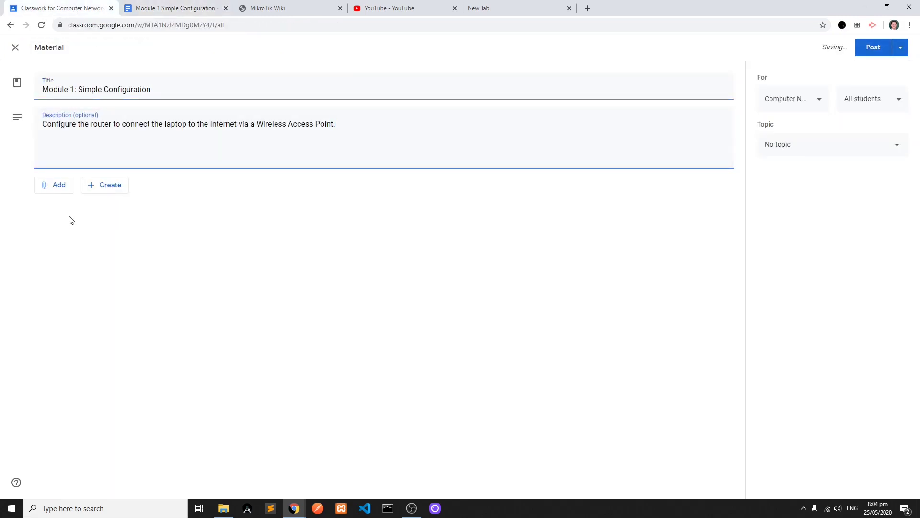
- Attach the Module 1 Simple Configuration document from the starred Google Drive folder "MTCNA Modules by Me" to the material
left_click(59, 187)
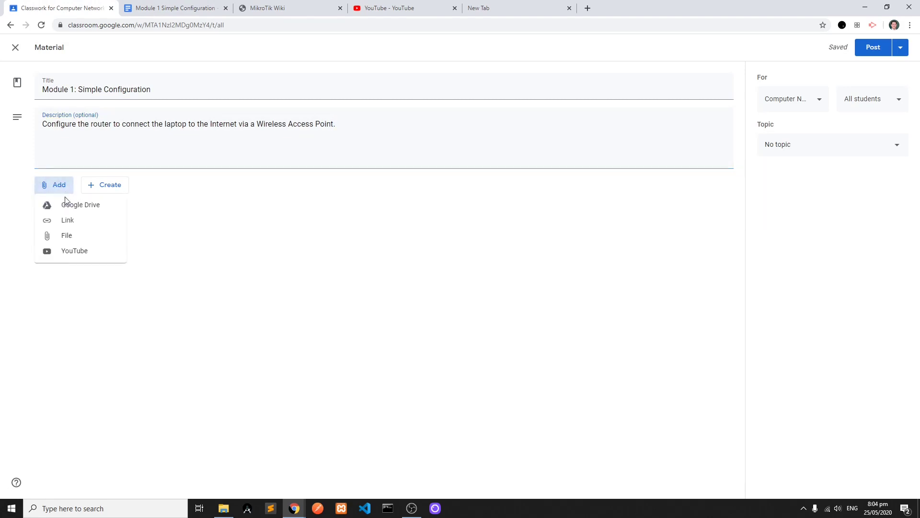
left_click(73, 211)
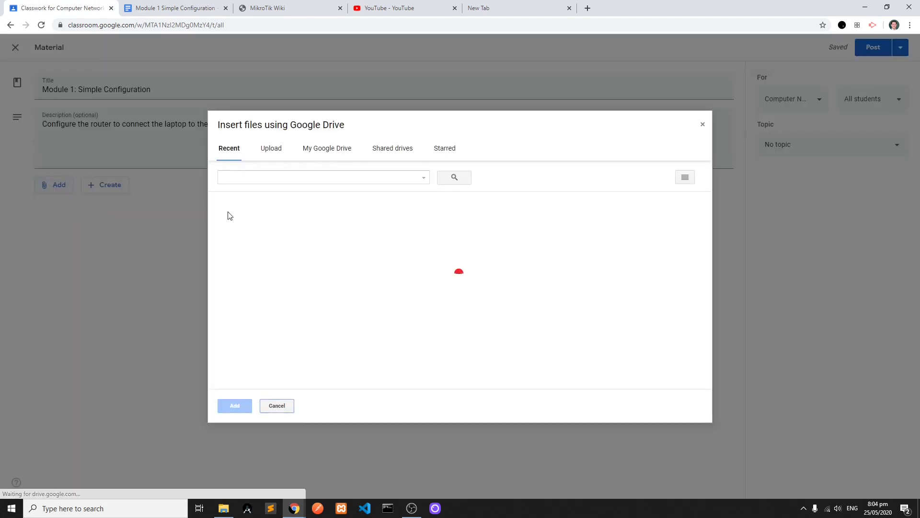
left_click(445, 152)
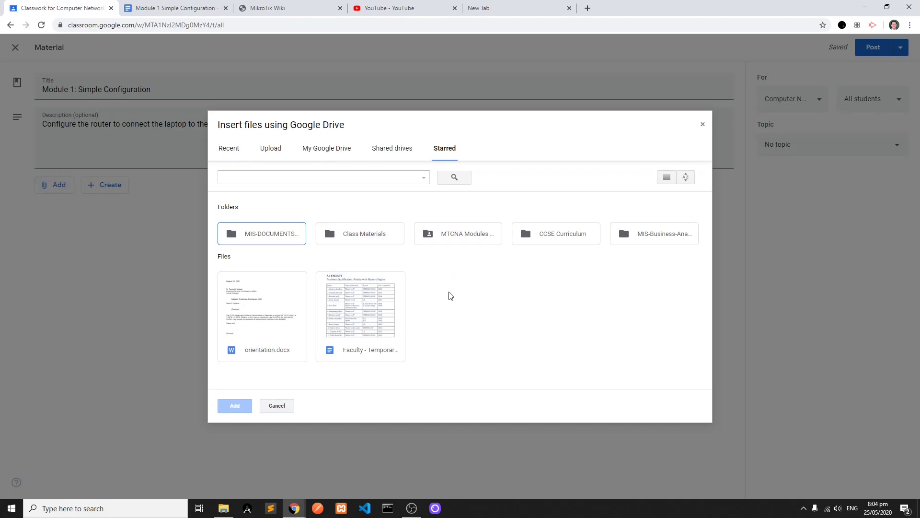
double_click(462, 235)
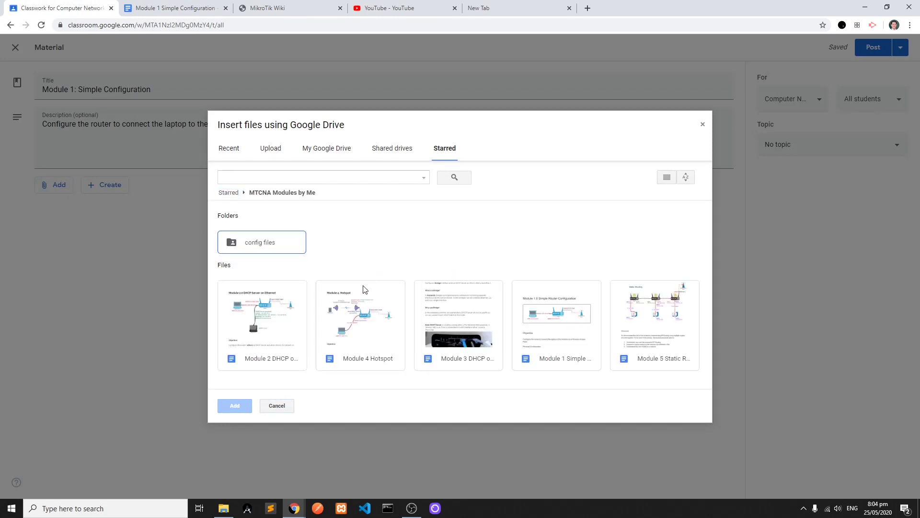
left_click(545, 354)
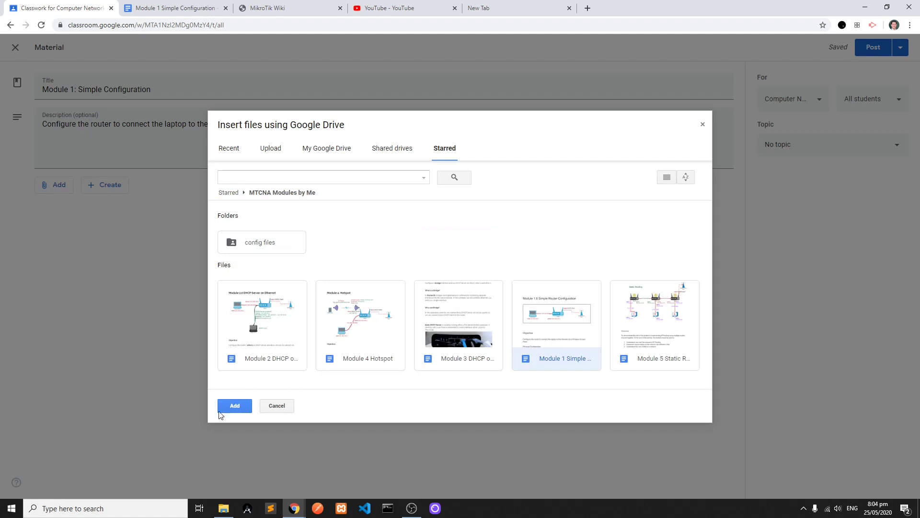
left_click(226, 406)
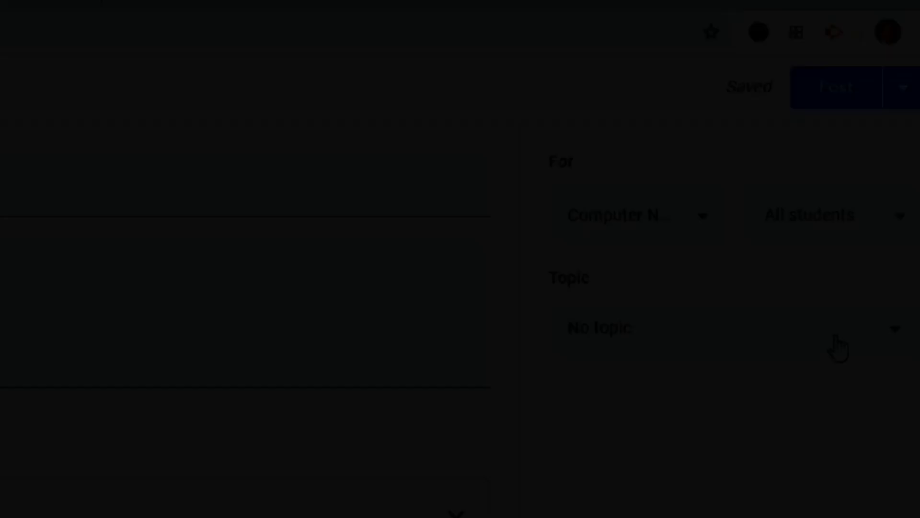
- Assign the "Module 1: Simple Configuration" material to the Basic Configuration topic and post it
left_click(838, 347)
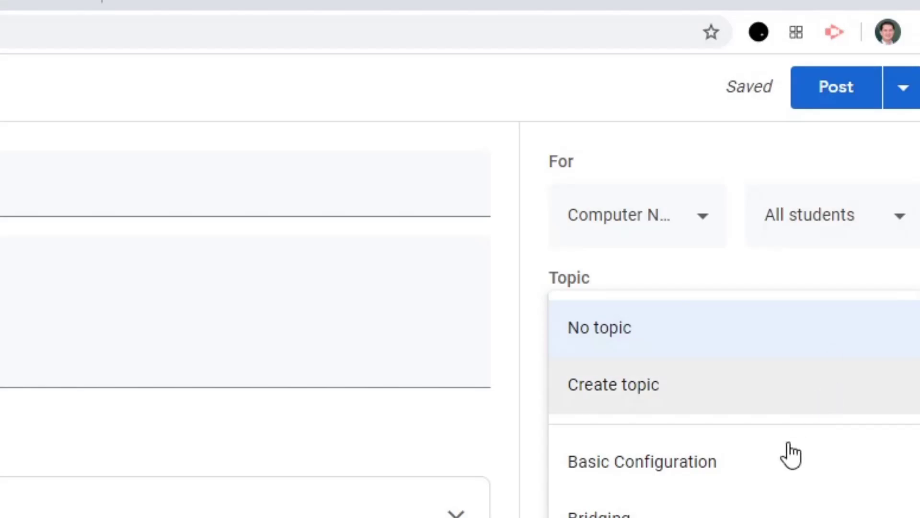
left_click(784, 469)
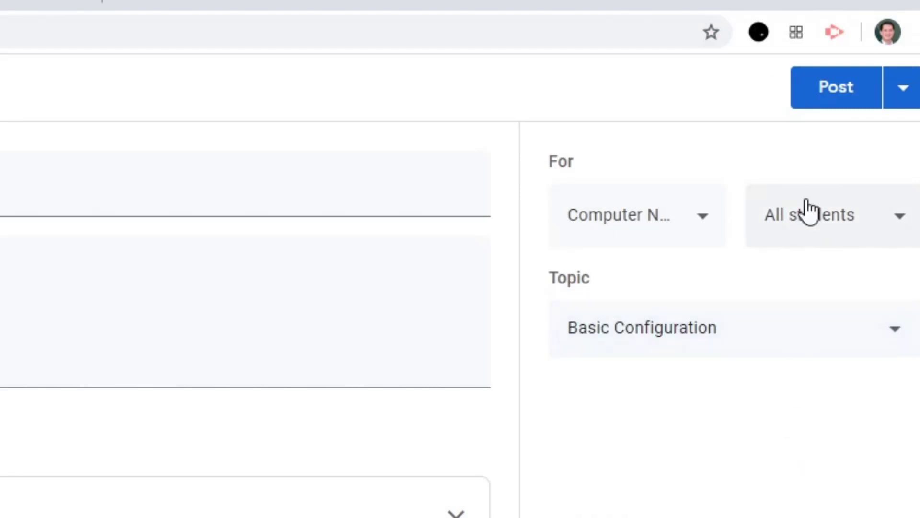
left_click(833, 97)
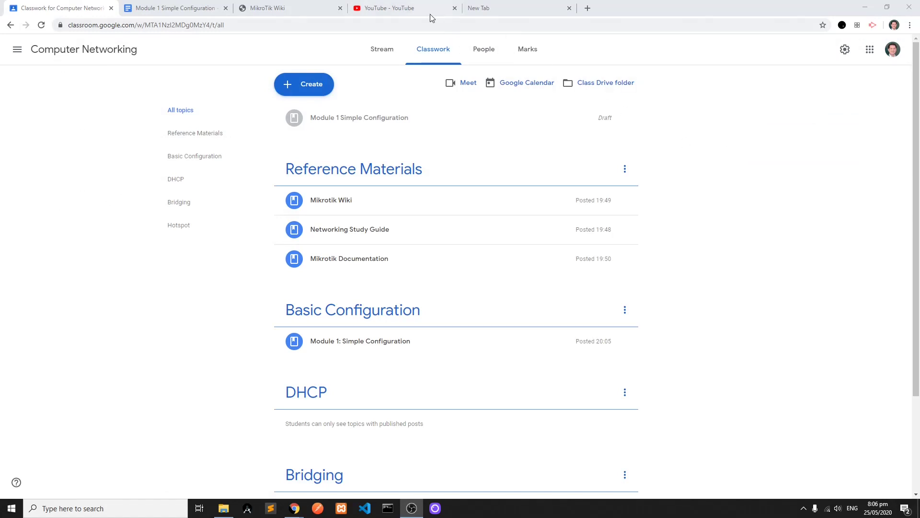
- Switch to YouTube, open the "Module 1: Simple Router Configuration" video, and check its available playback qualities
left_click(415, 8)
left_click(51, 184)
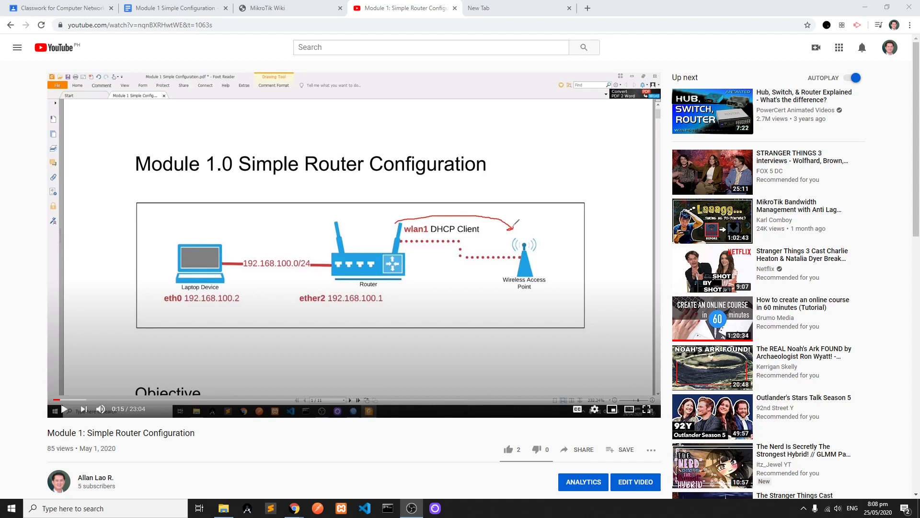
left_click(596, 410)
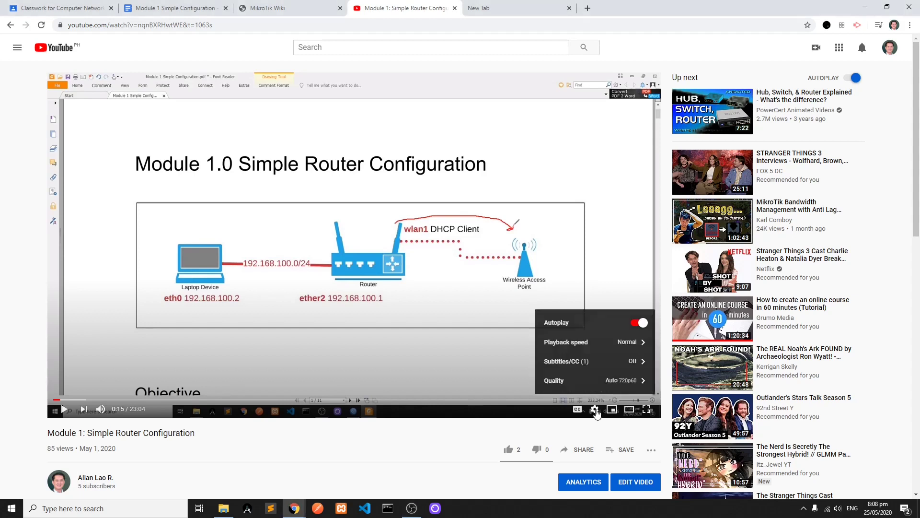
left_click(644, 382)
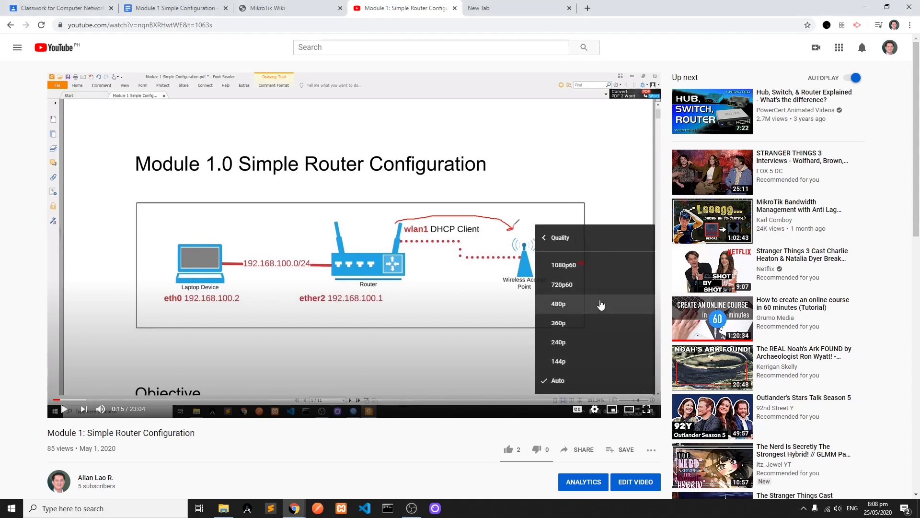
left_click(591, 363)
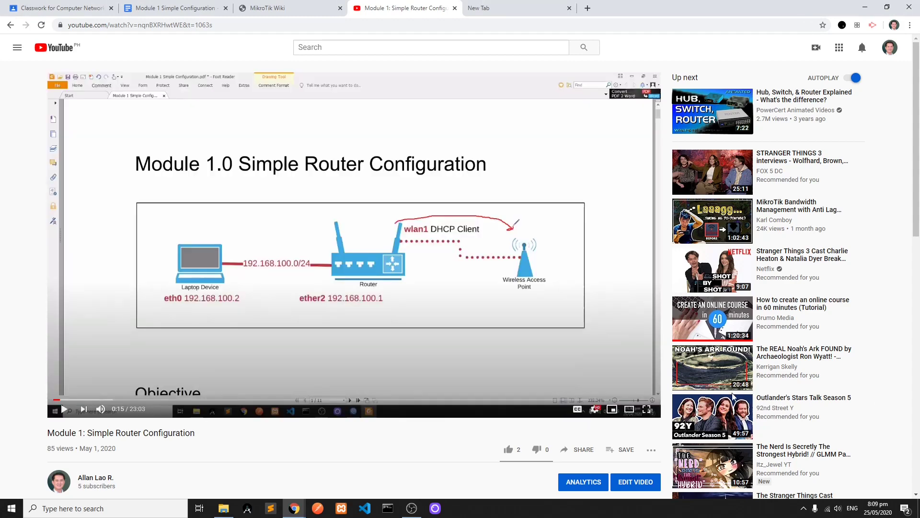
- Copy the share link of the "Module 1: Simple Router Configuration" video
left_click(581, 451)
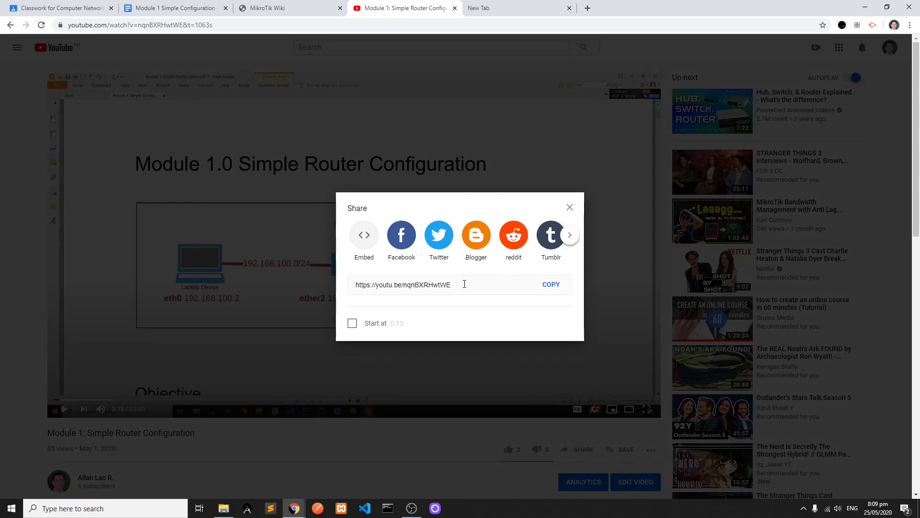
left_click(552, 285)
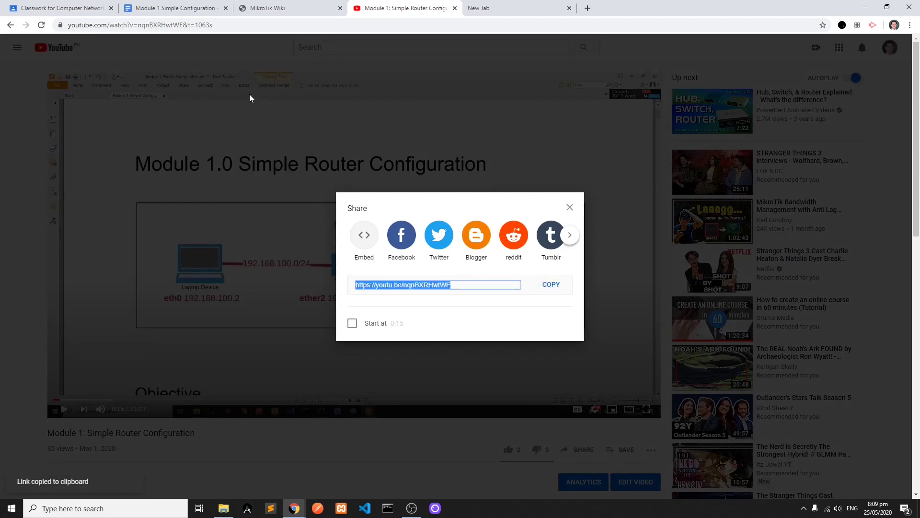
key("Escape")
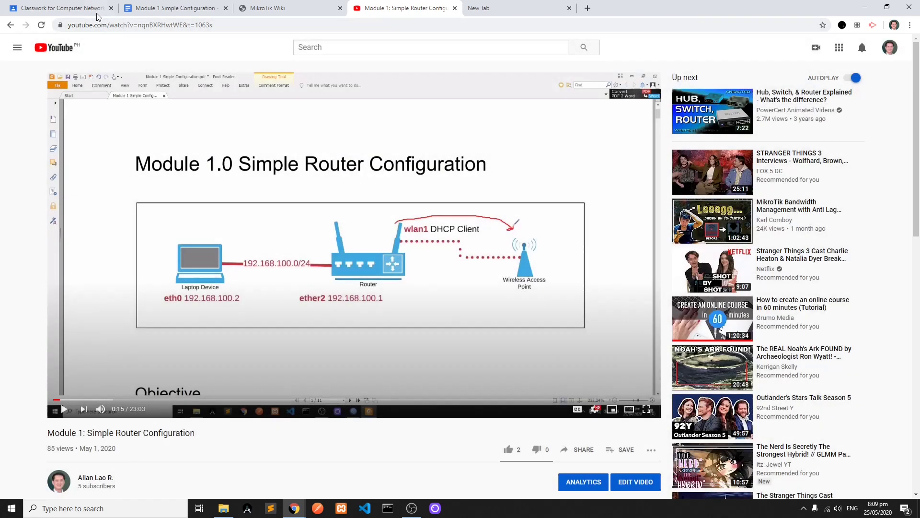
- Return to Google Classroom and start a new material titled "Module 1: Simple Configuration Video"
left_click(62, 8)
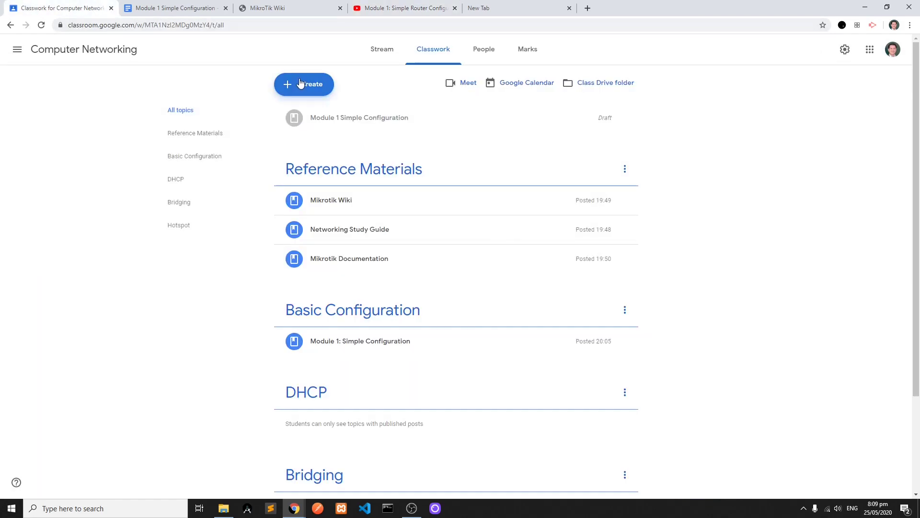
left_click(301, 83)
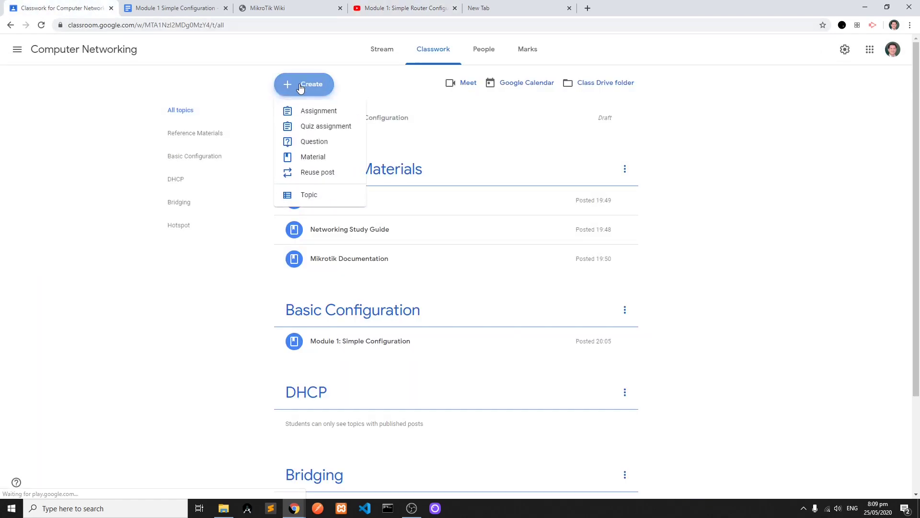
left_click(316, 162)
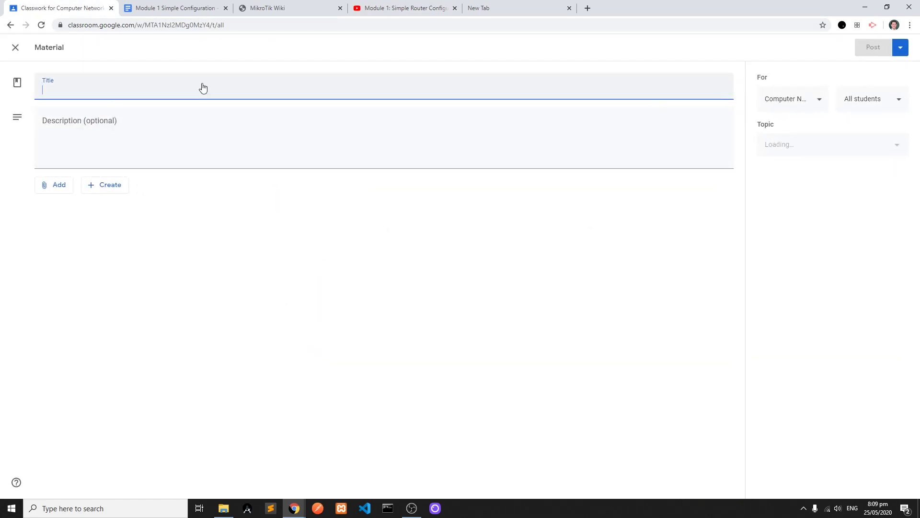
type("Module 1")
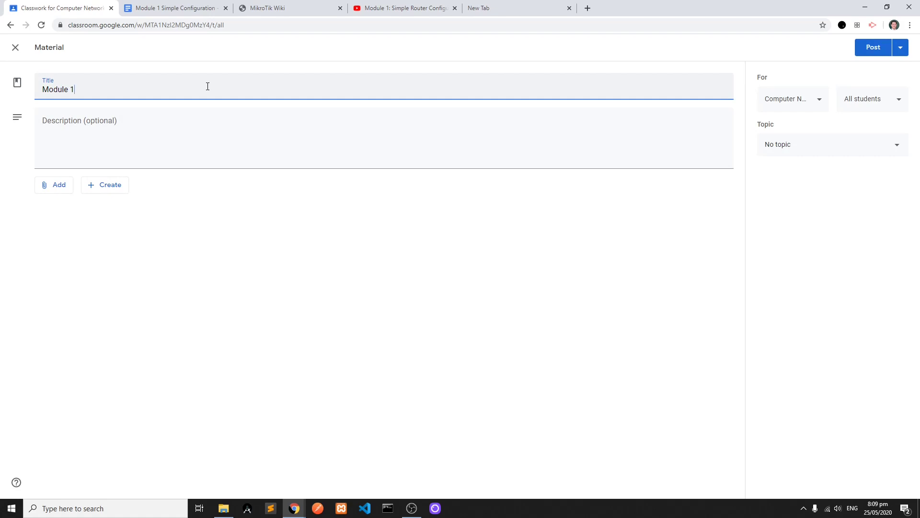
type(": Simple Configuration Video")
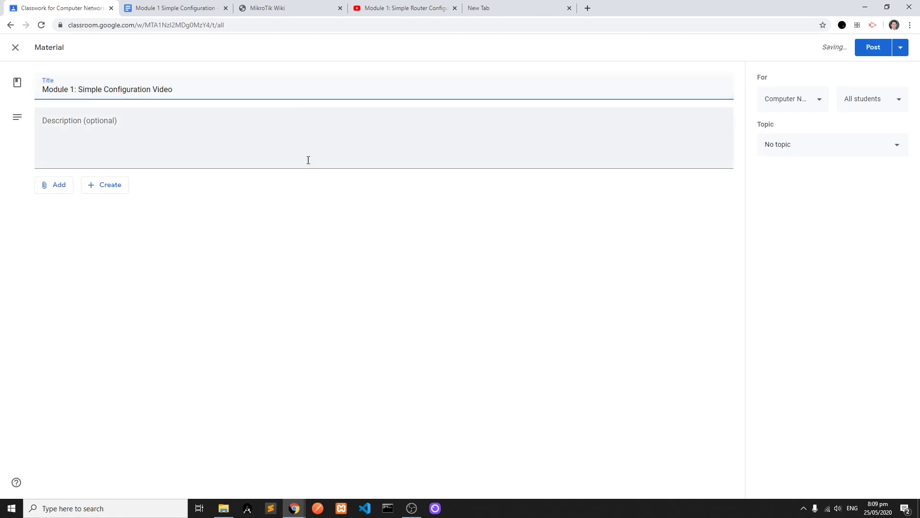
- Find the YouTube video "Module 1: Simple Router Configuration" by its copied link and attach it to the material
left_click(61, 189)
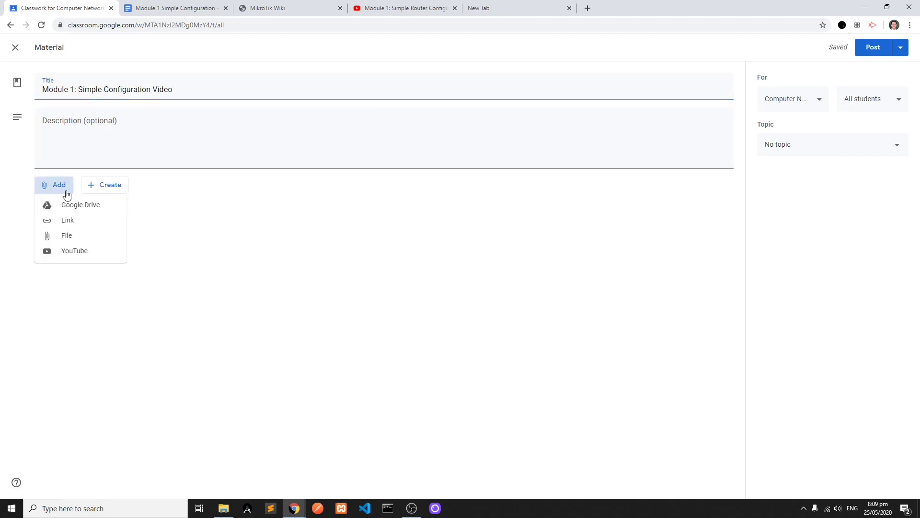
left_click(79, 252)
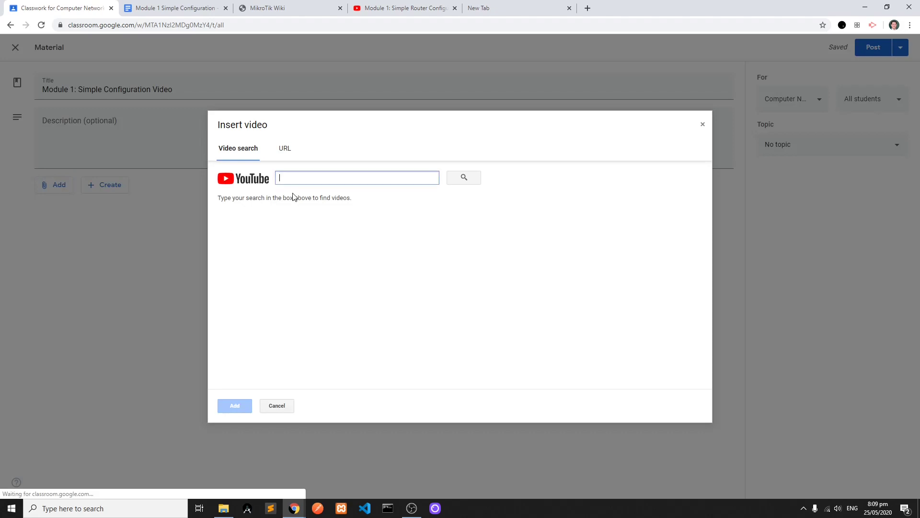
left_click(364, 177)
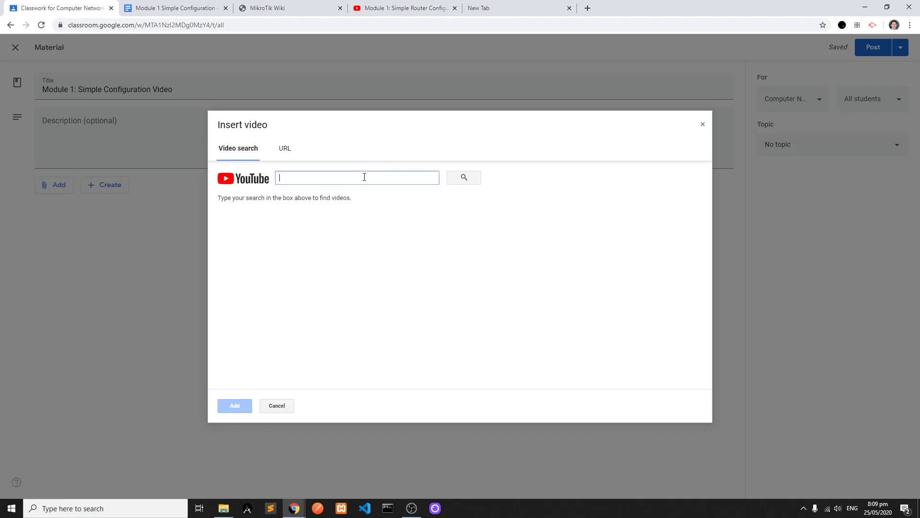
key("ctrl+v")
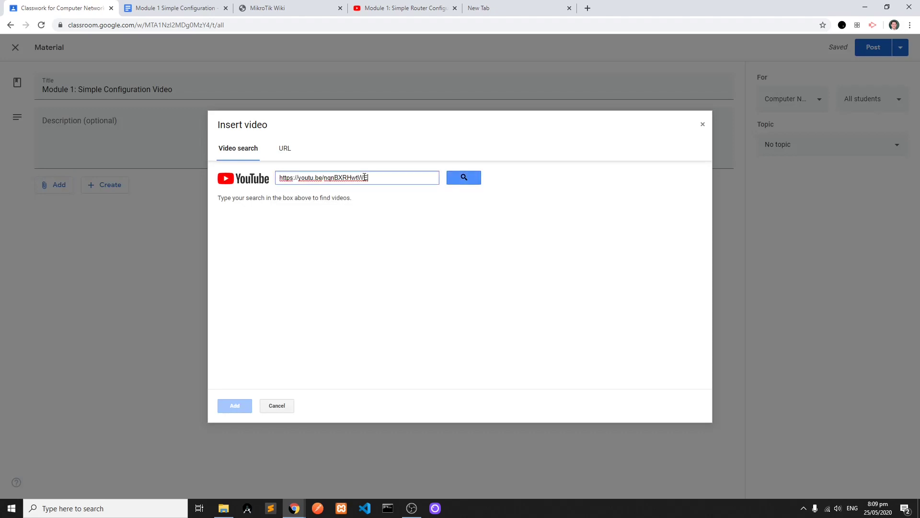
left_click(458, 181)
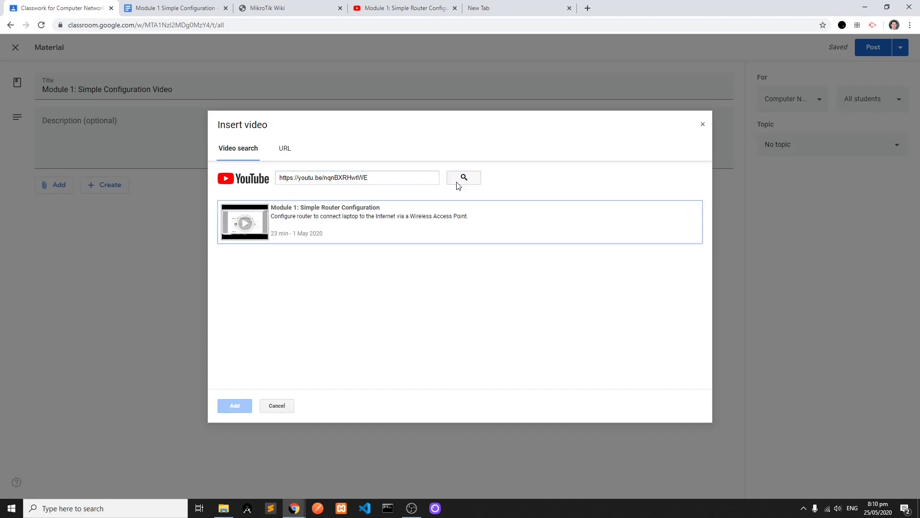
left_click(279, 225)
left_click(235, 406)
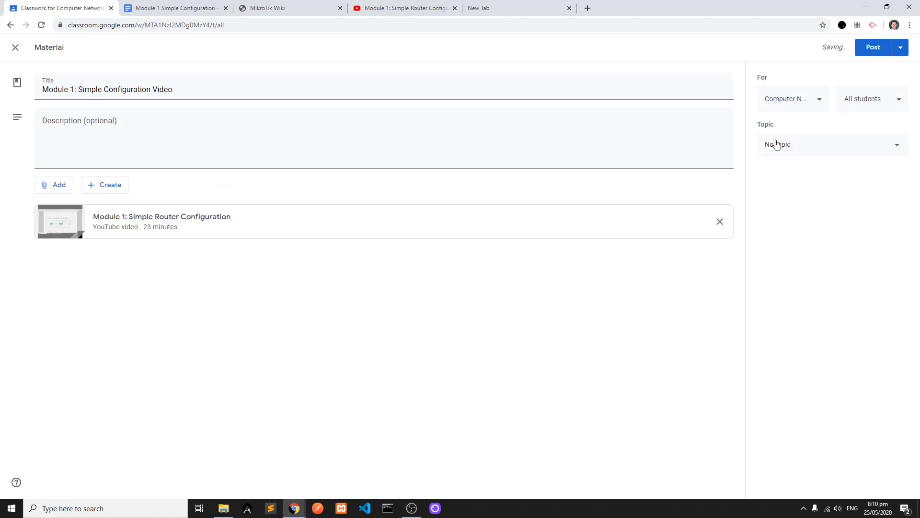
- File the "Module 1: Simple Configuration Video" material under the Basic Configuration topic and post it
left_click(848, 146)
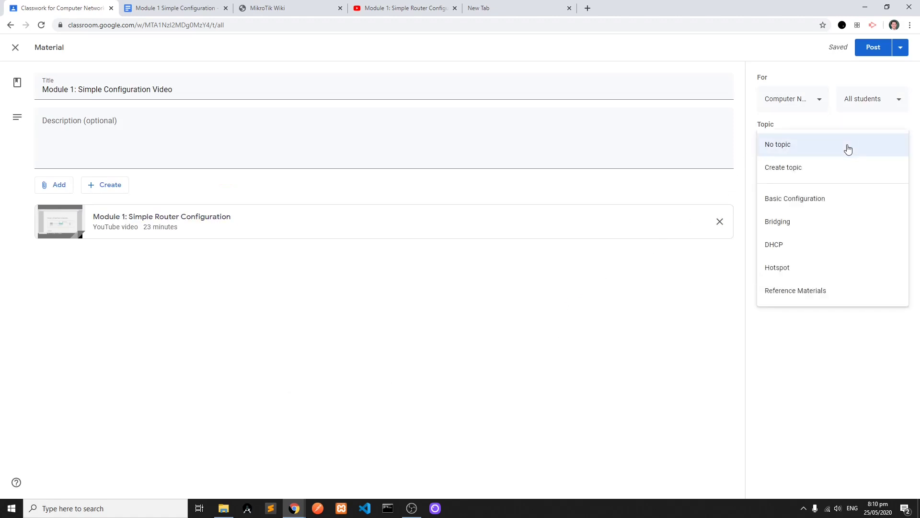
left_click(827, 199)
left_click(870, 50)
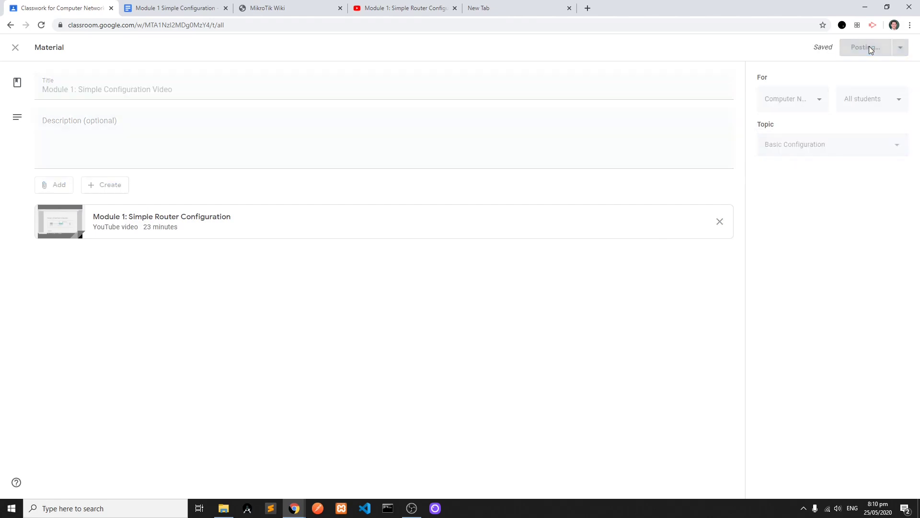
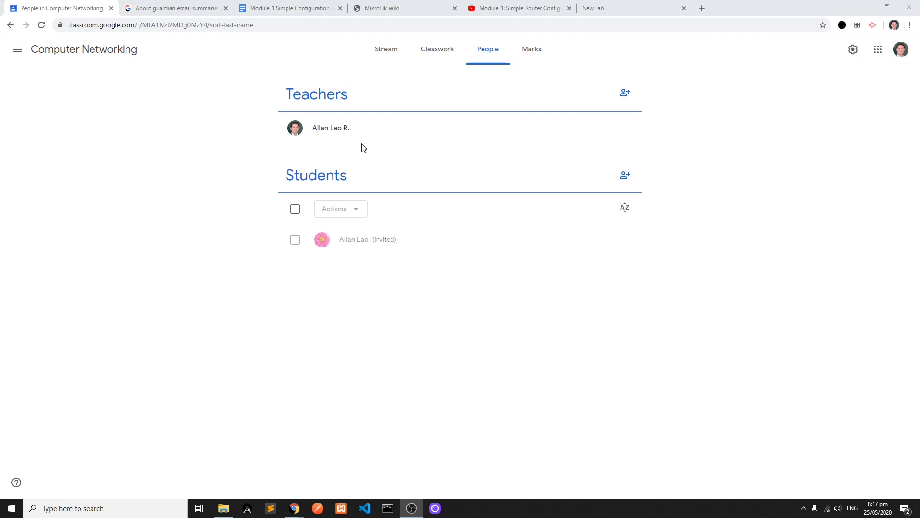
- Show the Computer Networking class code enlarged from the class stream and highlight it
left_click(381, 54)
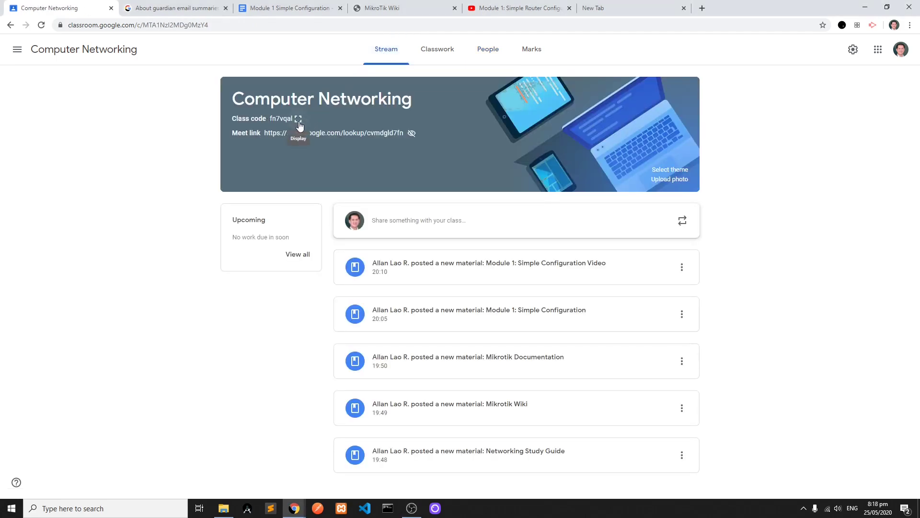
left_click(298, 120)
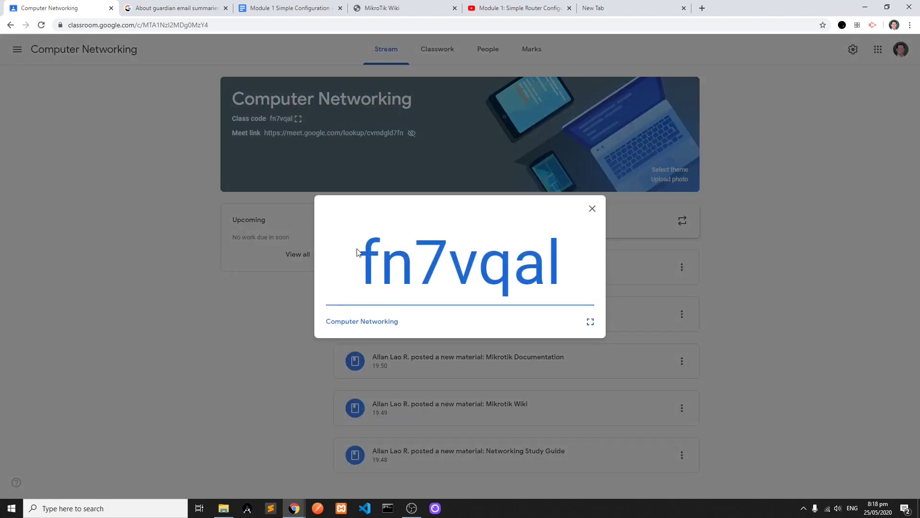
left_click_drag(360, 263, 569, 266)
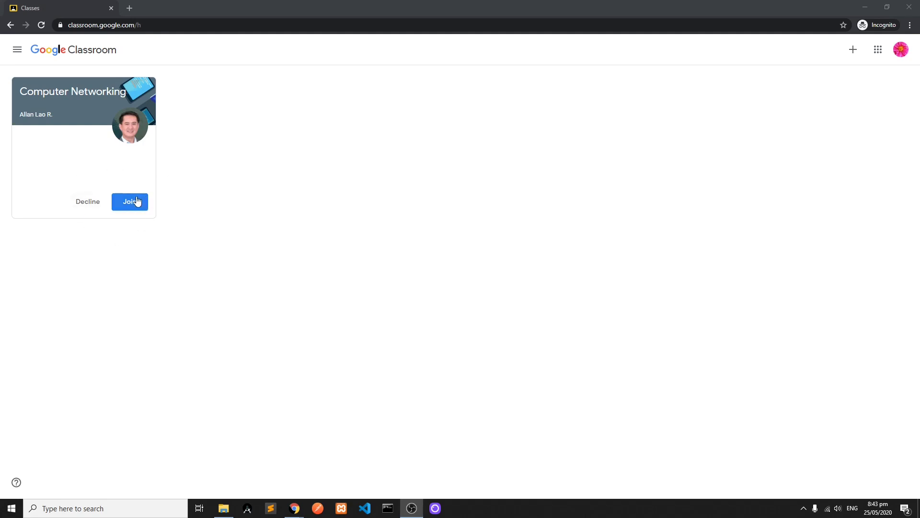
left_click(853, 50)
left_click(833, 70)
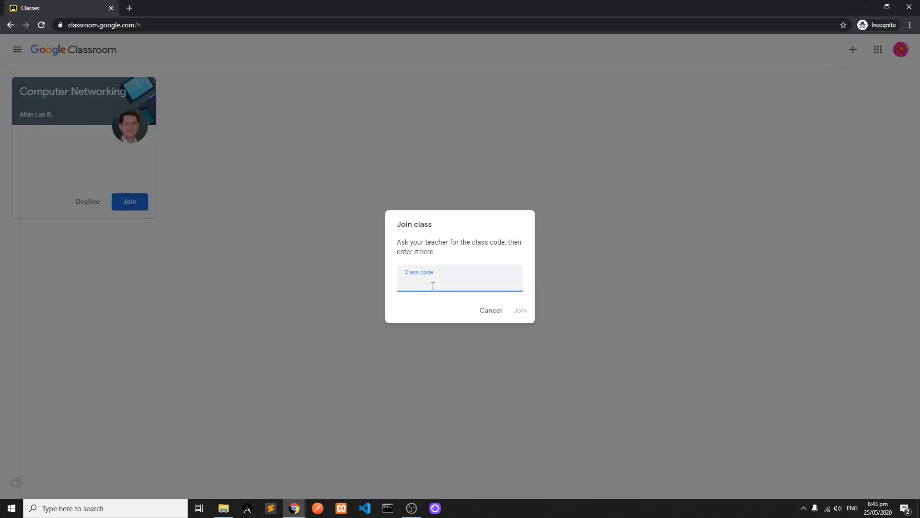
left_click(490, 312)
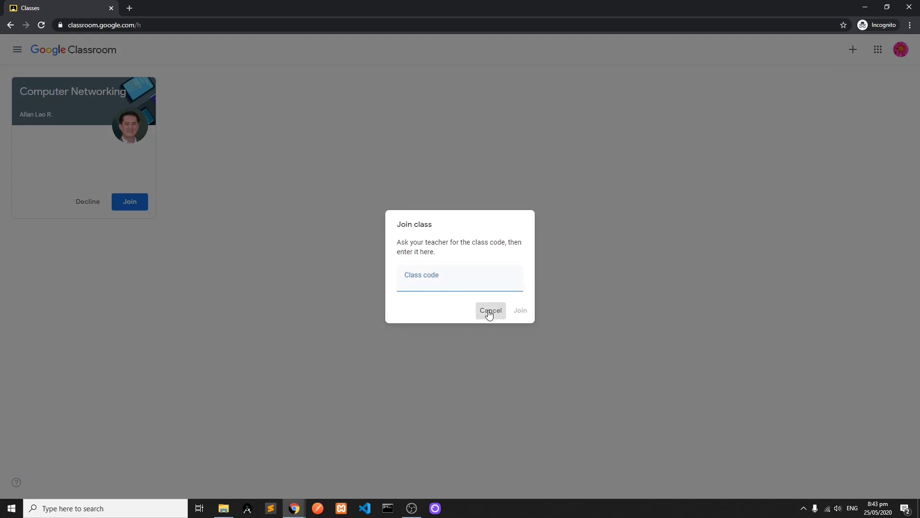
- Accept the invitation to join the Computer Networking class from the student account
left_click(137, 208)
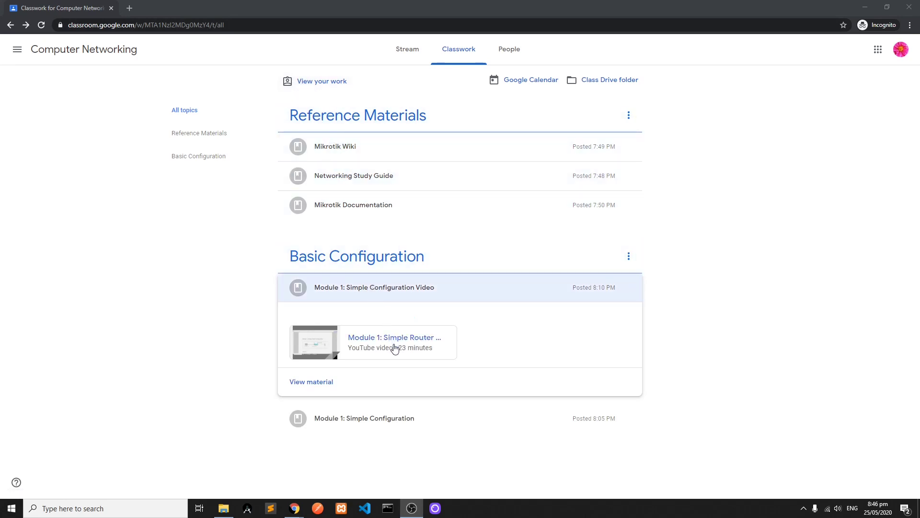
- View the Mikrotik Wiki reference material's linked site from the student account, then close it
left_click(349, 145)
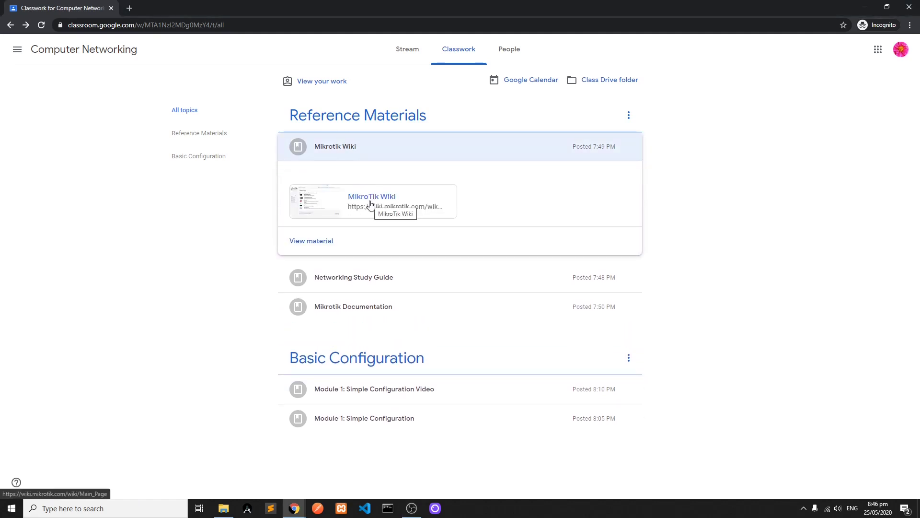
left_click(370, 205)
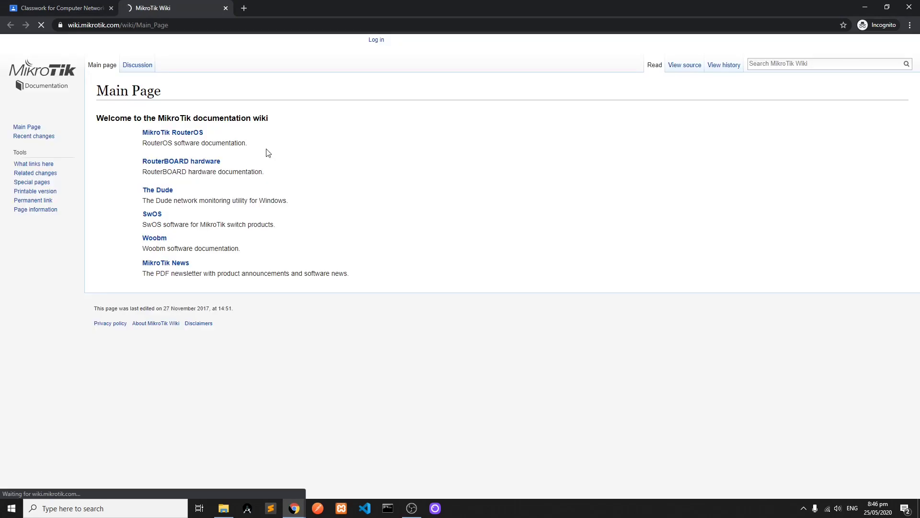
left_click(226, 9)
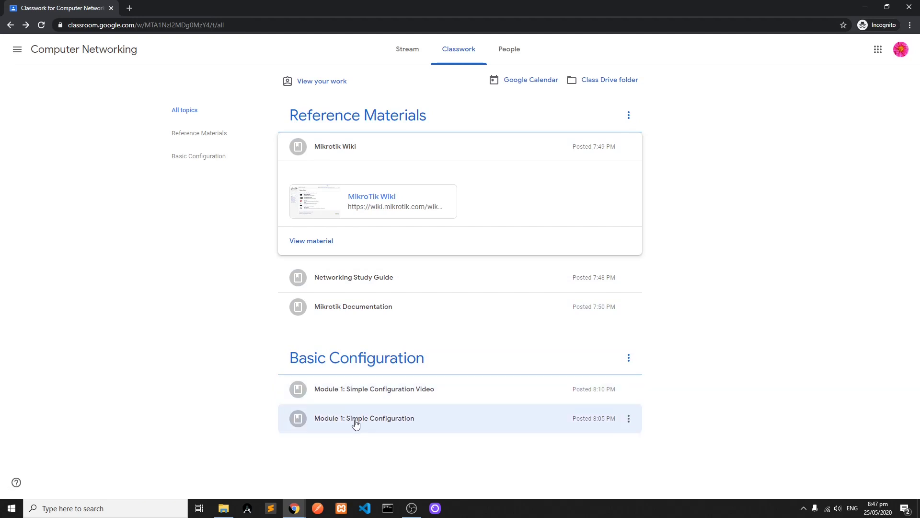
- Open the Google Docs file attached to "Module 1: Simple Configuration" as the student and view its objective
left_click(355, 421)
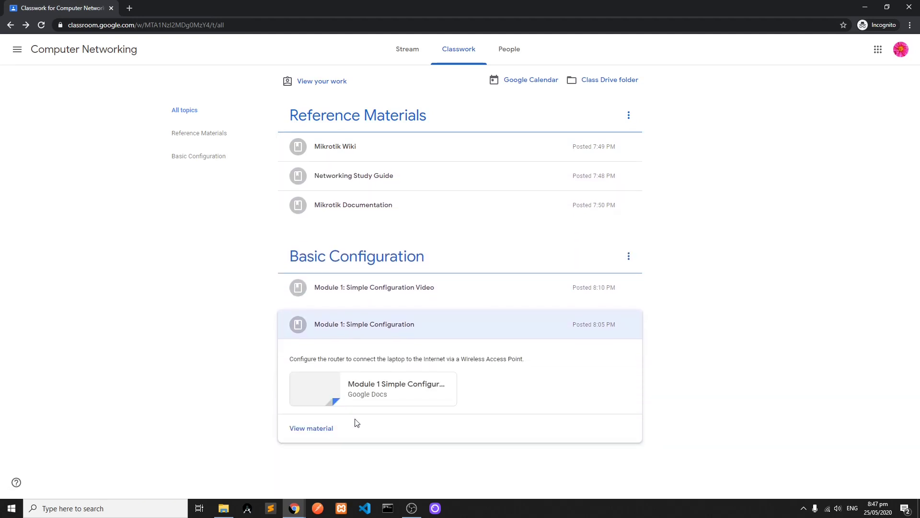
left_click(371, 384)
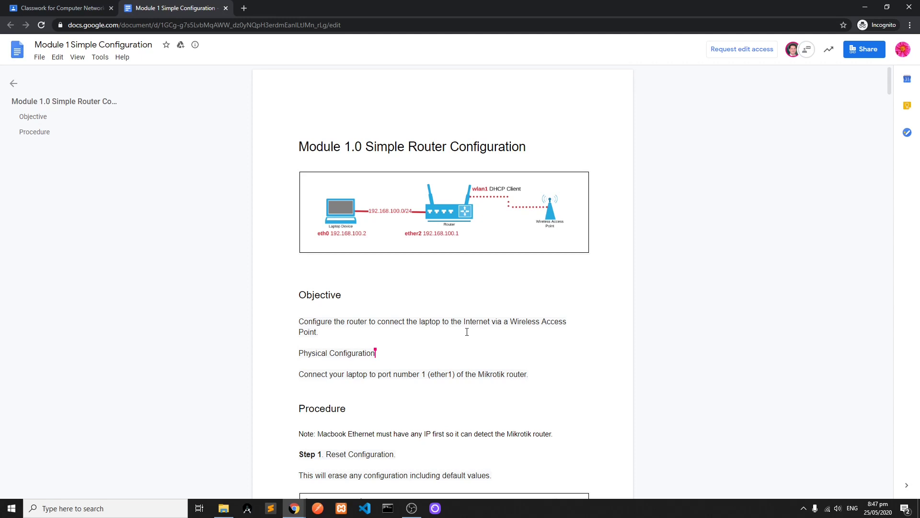
left_click_drag(425, 323, 480, 324)
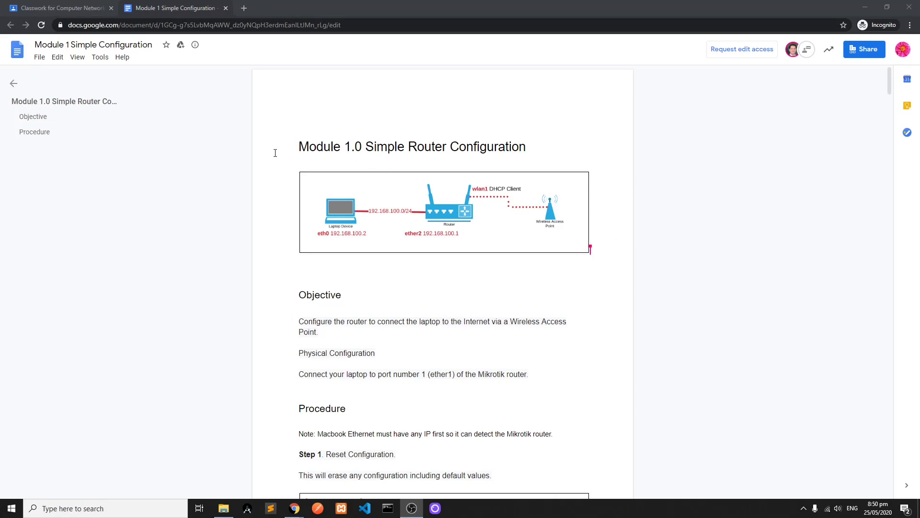
- Switch to the teacher's copy of the Module 1 document and color the heading "Module 1.0 Simple Router Configuration" red
mouse_move(294, 507)
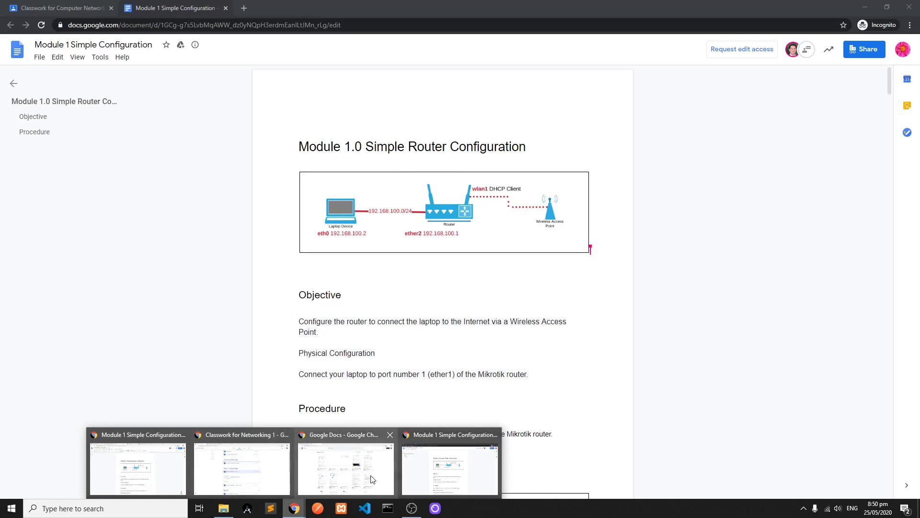
left_click(424, 474)
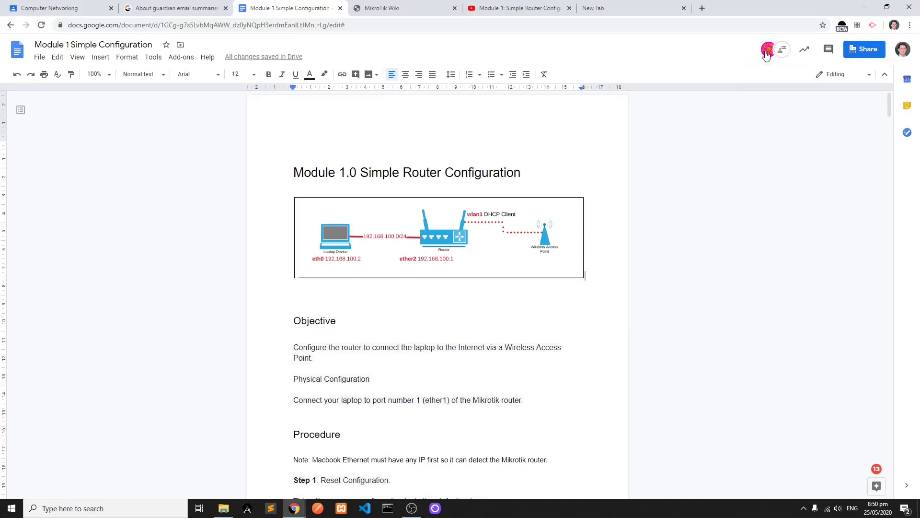
mouse_move(767, 57)
left_click_drag(294, 174, 521, 179)
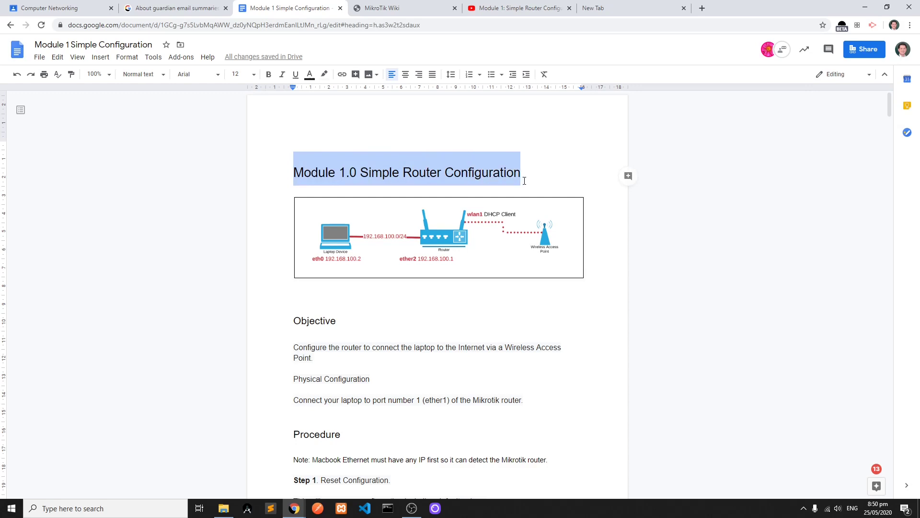
left_click(311, 75)
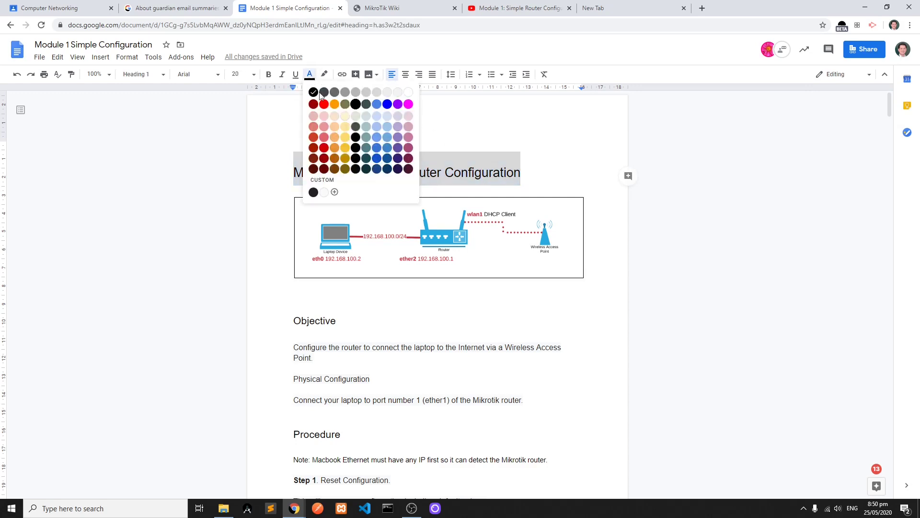
left_click(325, 107)
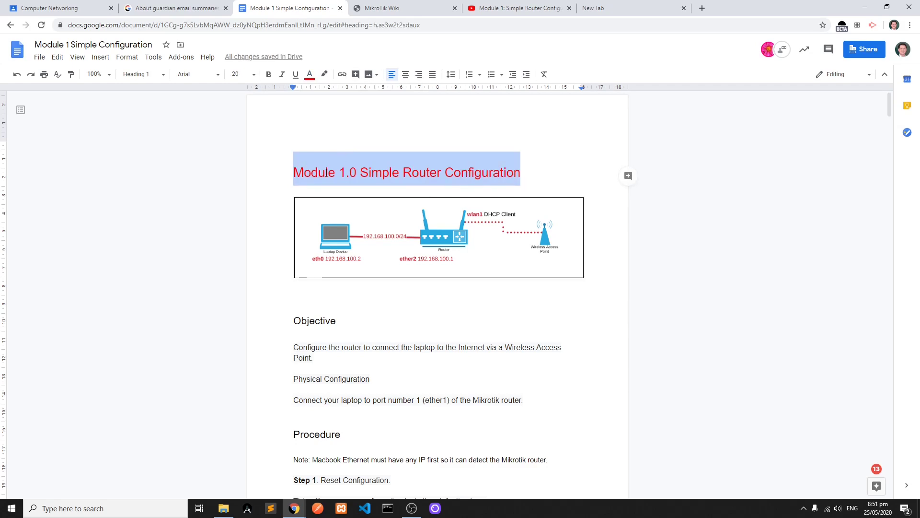
left_click(345, 134)
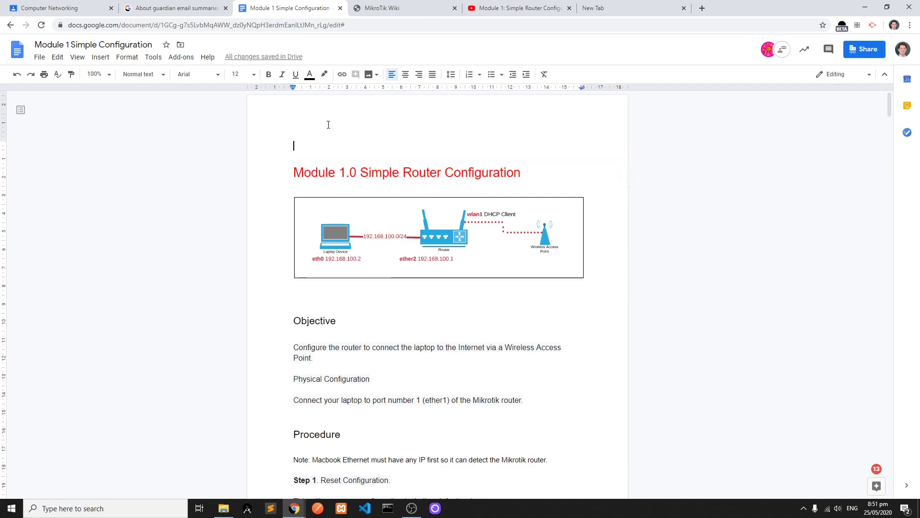
- Create a Computer Networking assignment titled "Activity #1: Parts of a Router" with the instructions "Label the parts of the router."
mouse_move(292, 512)
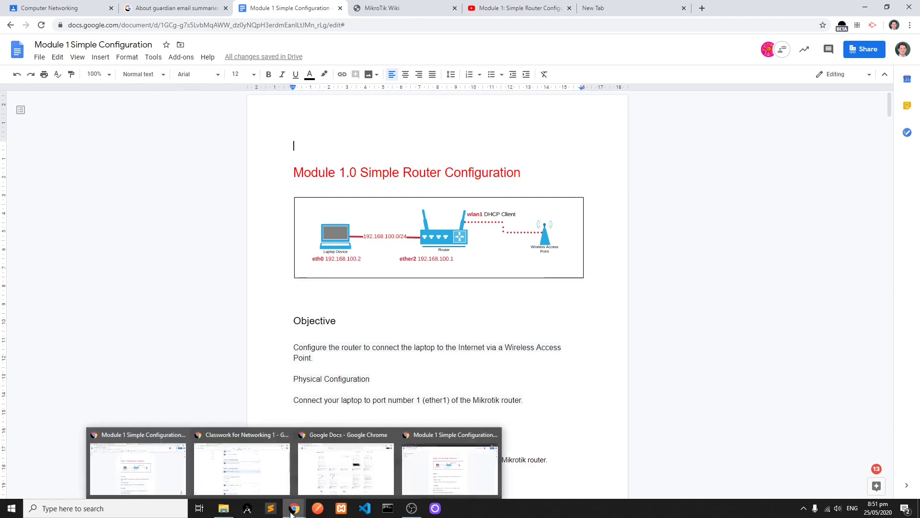
left_click(302, 512)
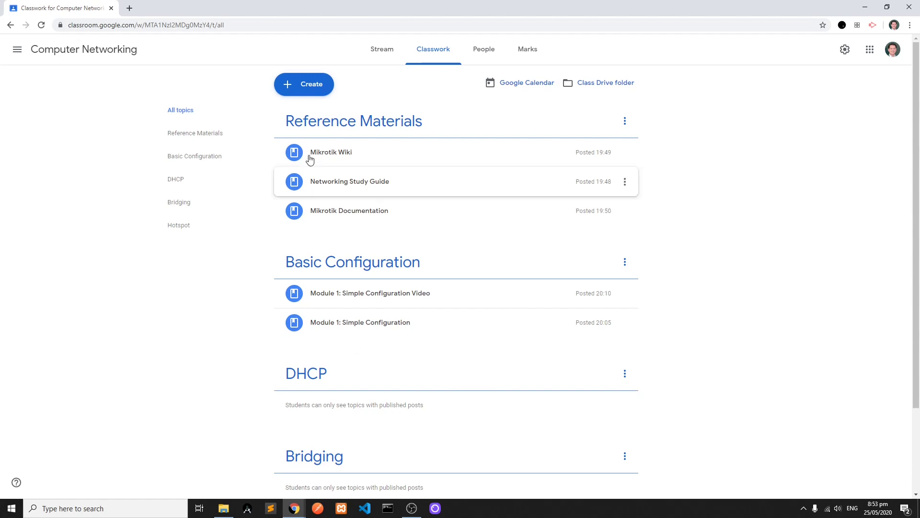
left_click(311, 87)
left_click(311, 112)
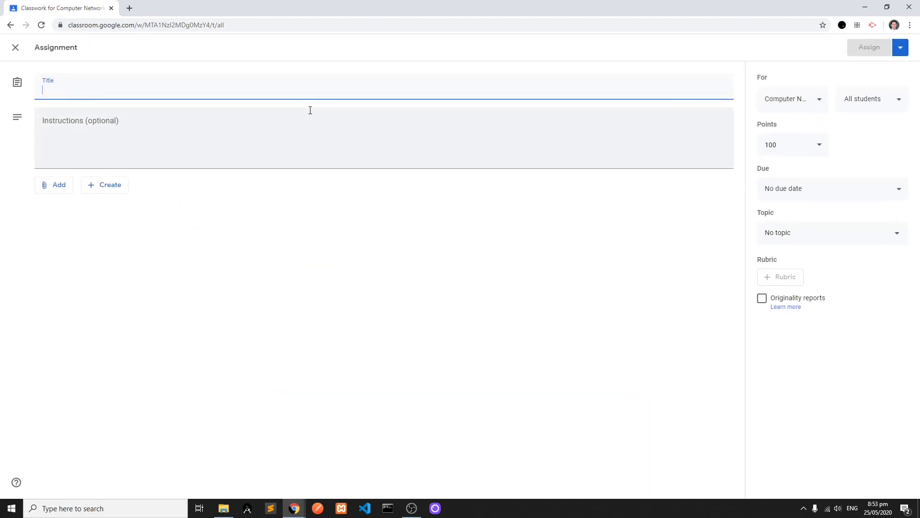
type("Activity #1: Parts of a Router")
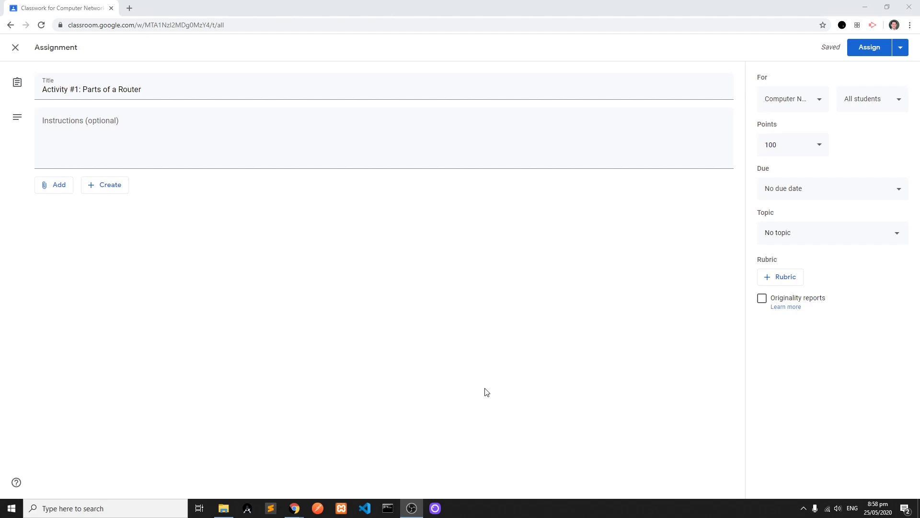
left_click(233, 134)
type("Lab")
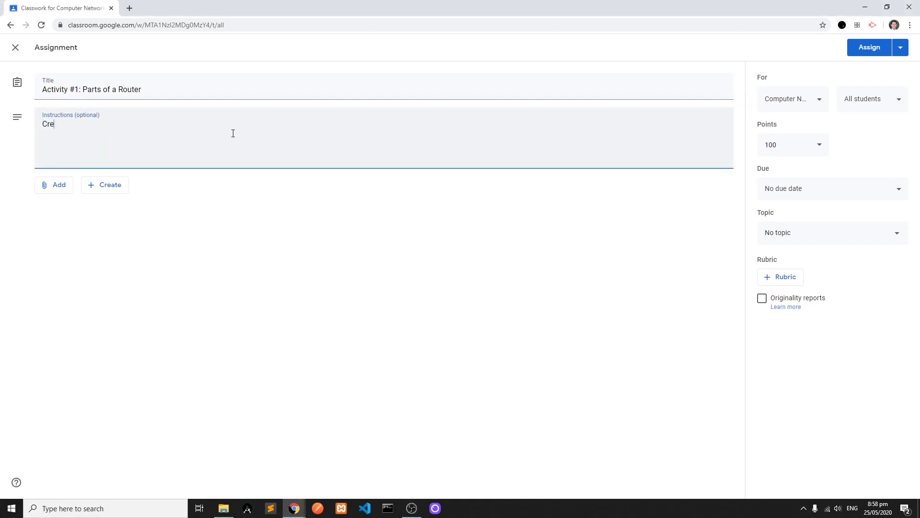
type("el the parts of the router.")
- Create a Google Drawings attachment for the assignment and choose the first image from a web search for "mikrotik router"
left_click(104, 185)
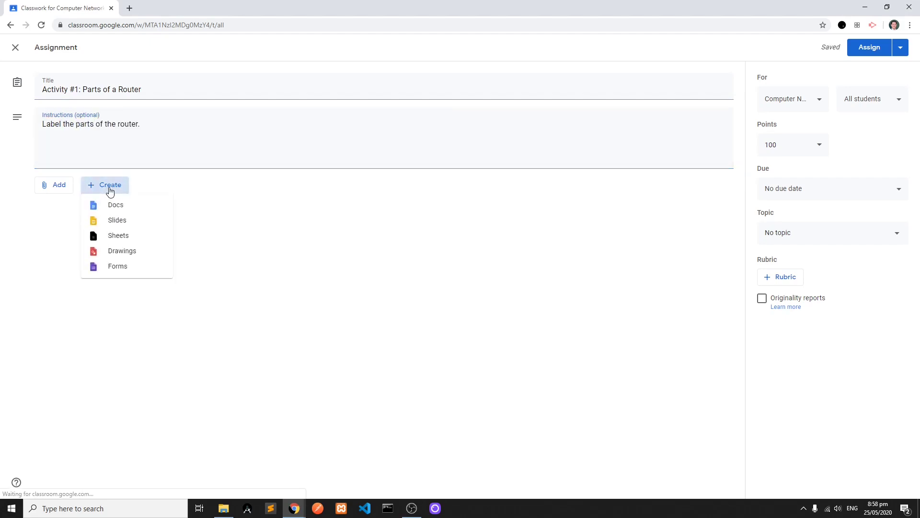
left_click(124, 251)
left_click(253, 43)
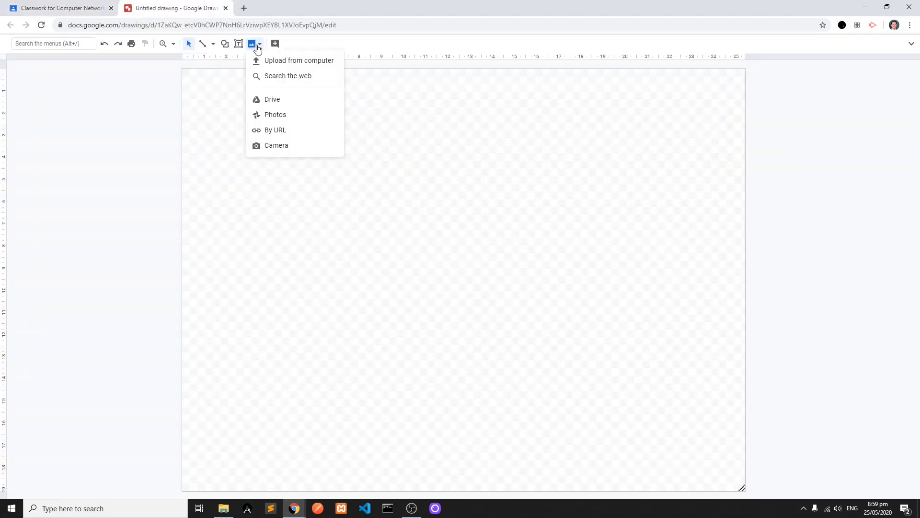
left_click(268, 76)
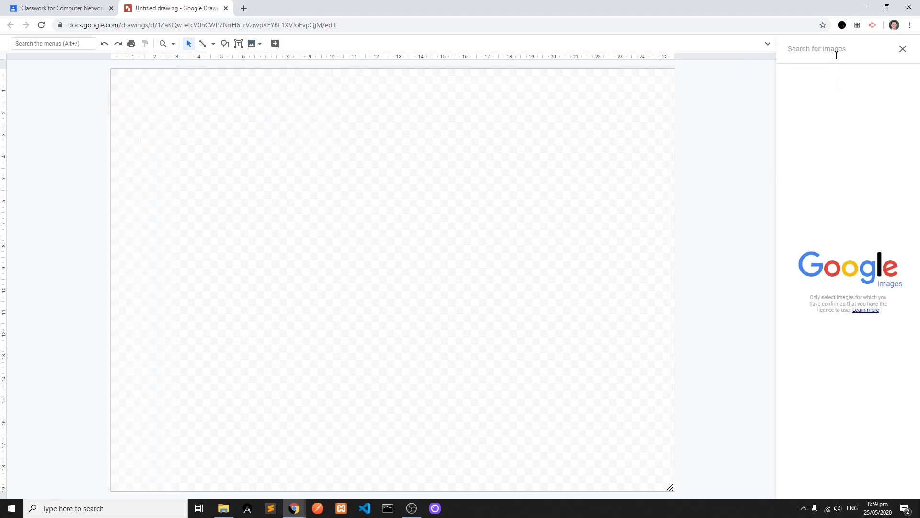
type("mikrotik router")
key("Return")
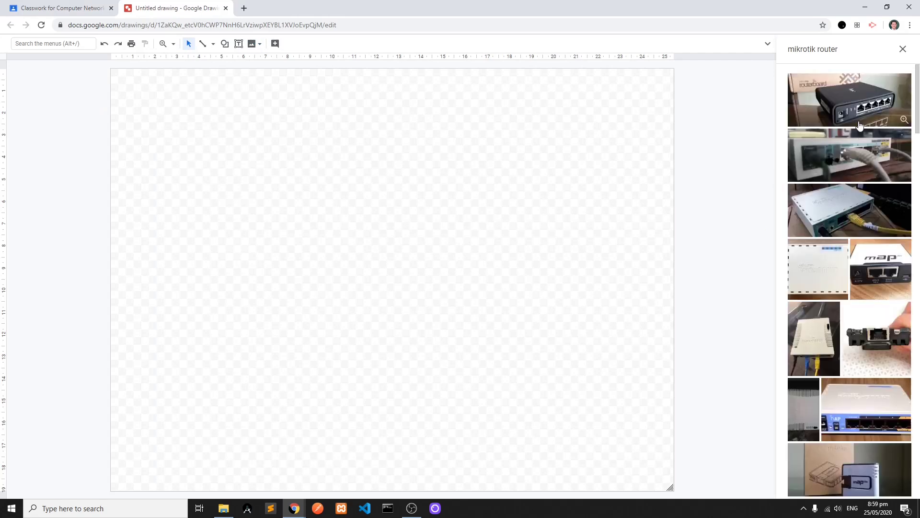
left_click(861, 109)
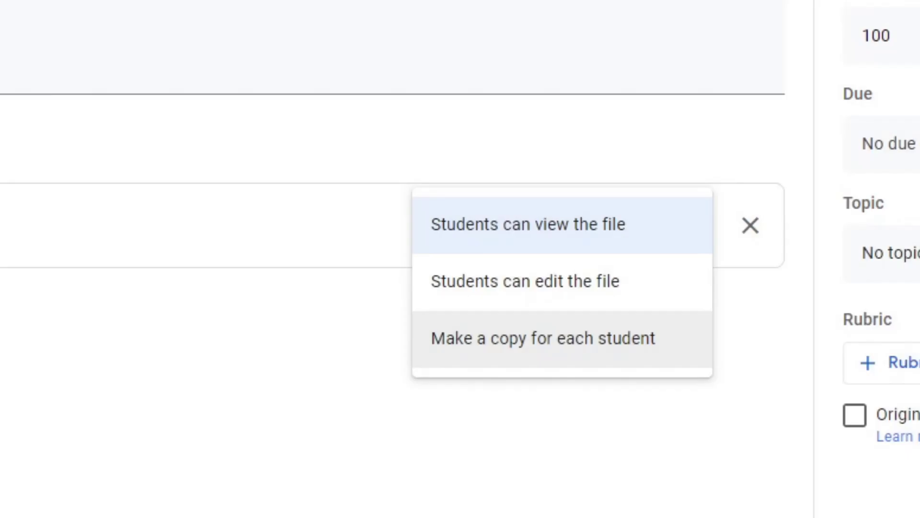
- Have a copy of the Router drawing made for each student and set the due date to 26 May 2020
left_click(560, 348)
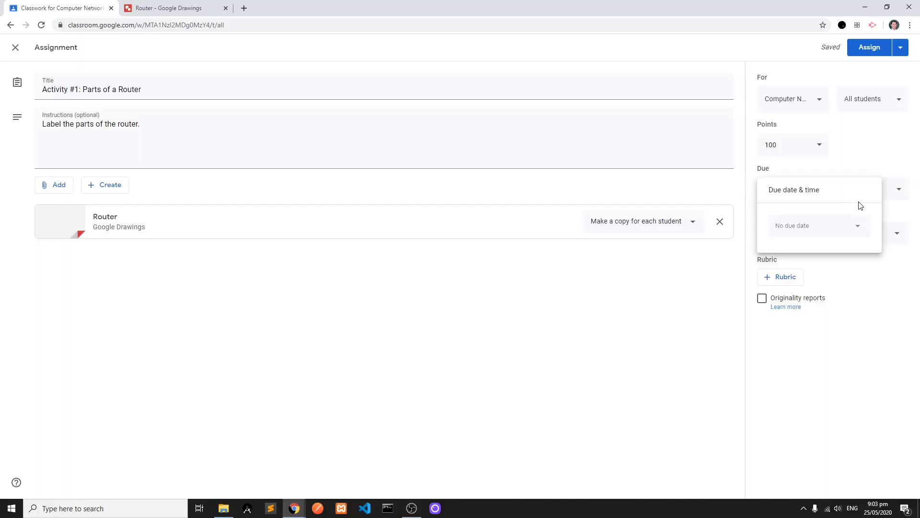
left_click(857, 226)
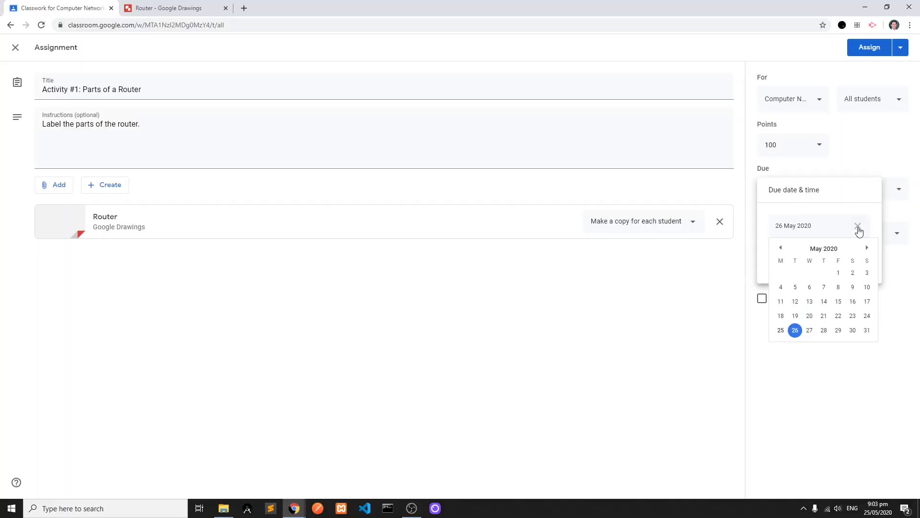
left_click(796, 332)
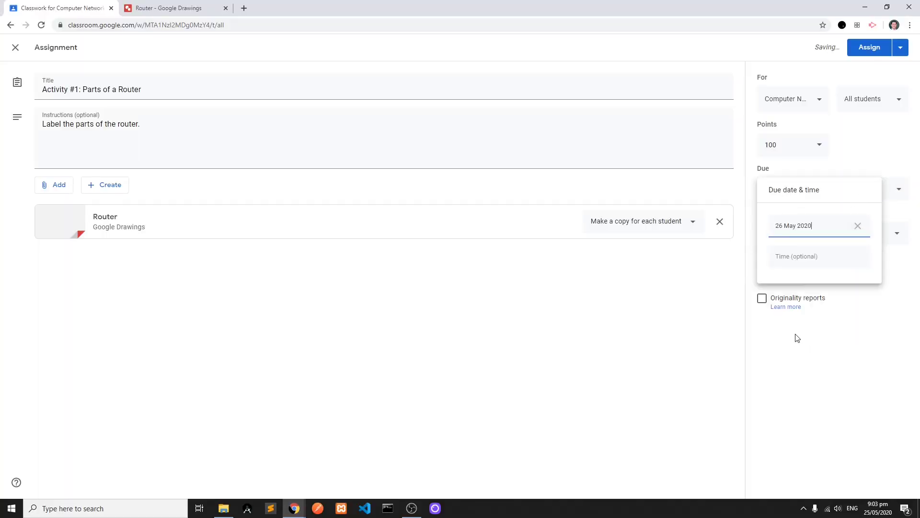
left_click(719, 263)
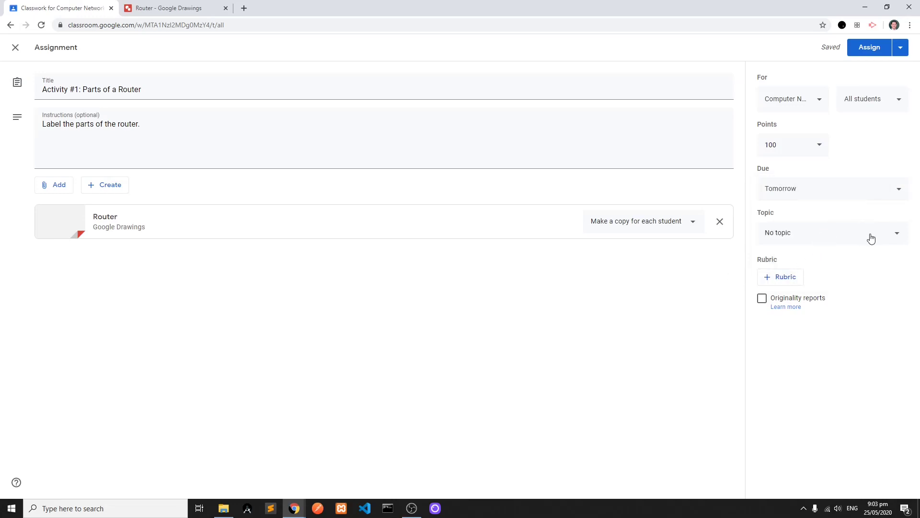
- Review the posting options and assign "Activity #1: Parts of a Router" to the class
left_click(901, 48)
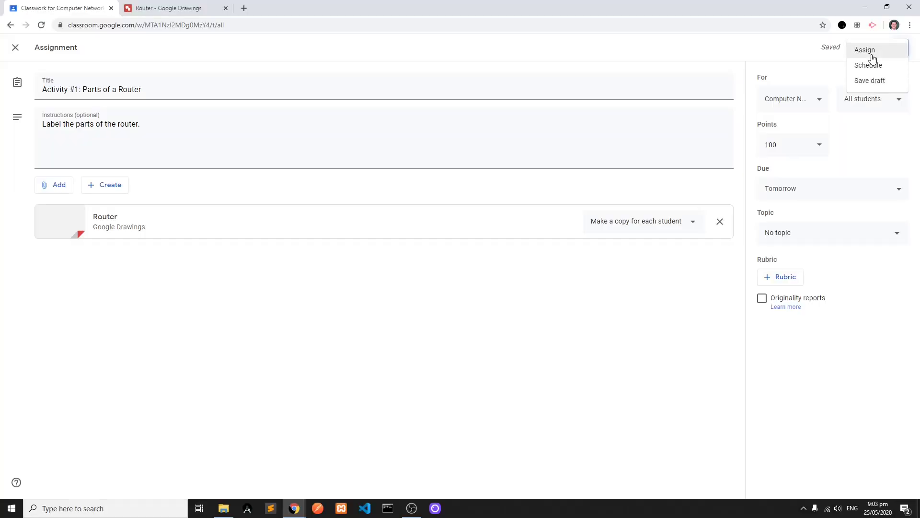
left_click(872, 53)
left_click(517, 297)
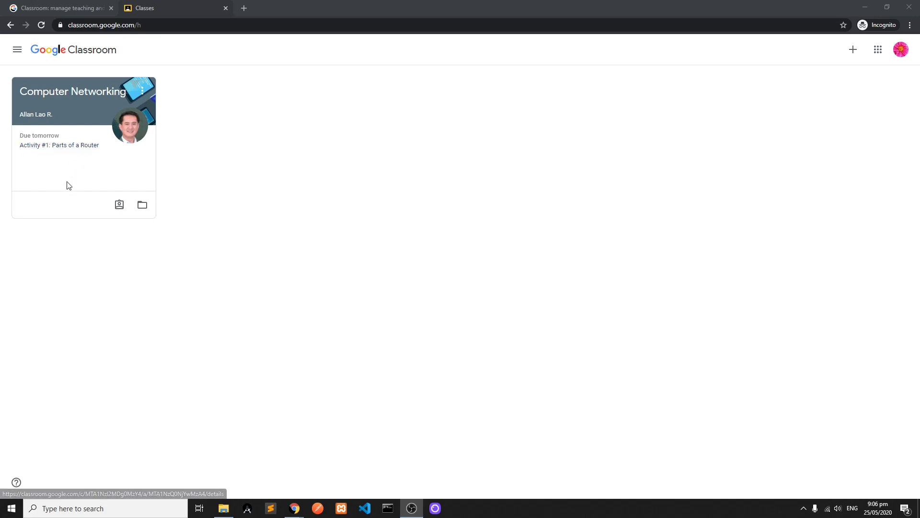
- Open the "Activity #1: Parts of a Router" assignment from the student account's class card
left_click(70, 147)
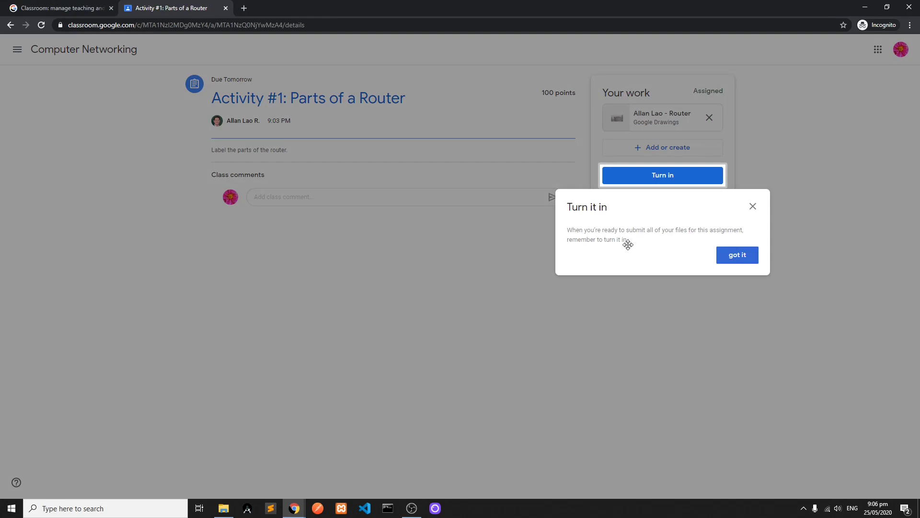
- Open the student's copy of the Router drawing and scribble a line from the router's Ethernet ports out past the photo
left_click(754, 207)
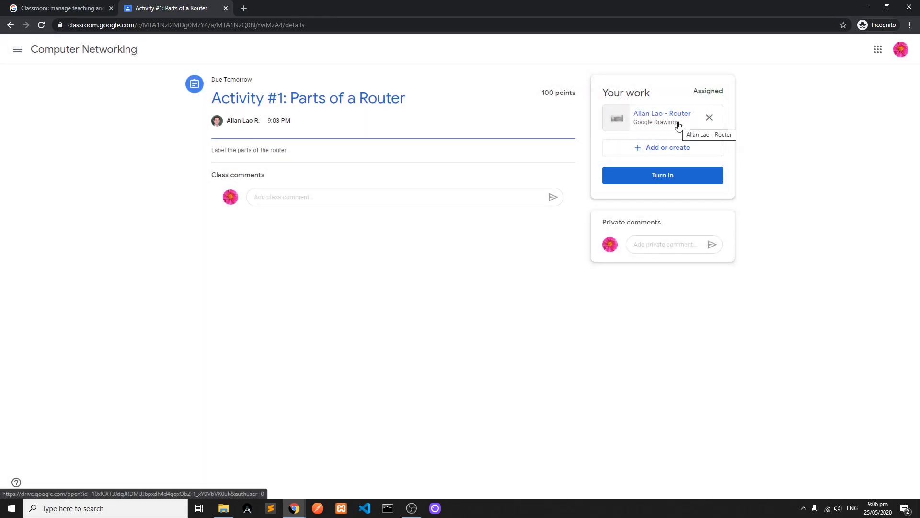
left_click(678, 123)
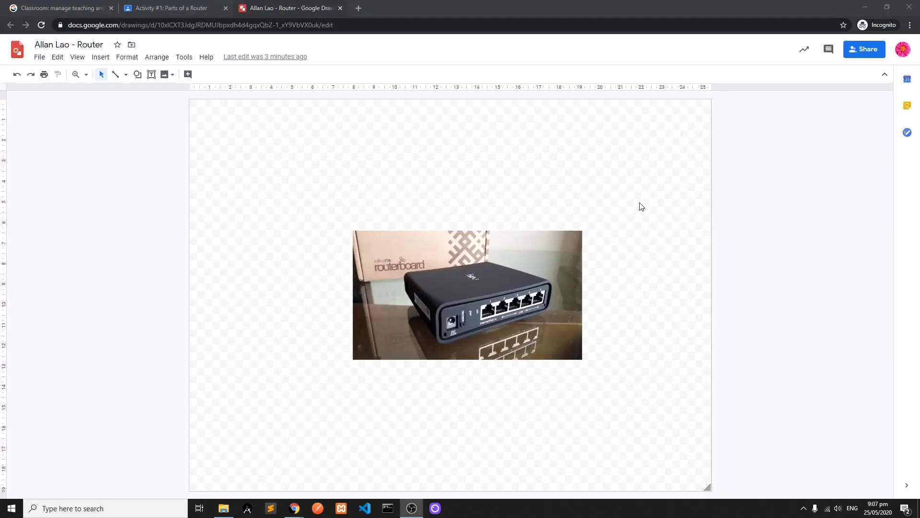
left_click(98, 58)
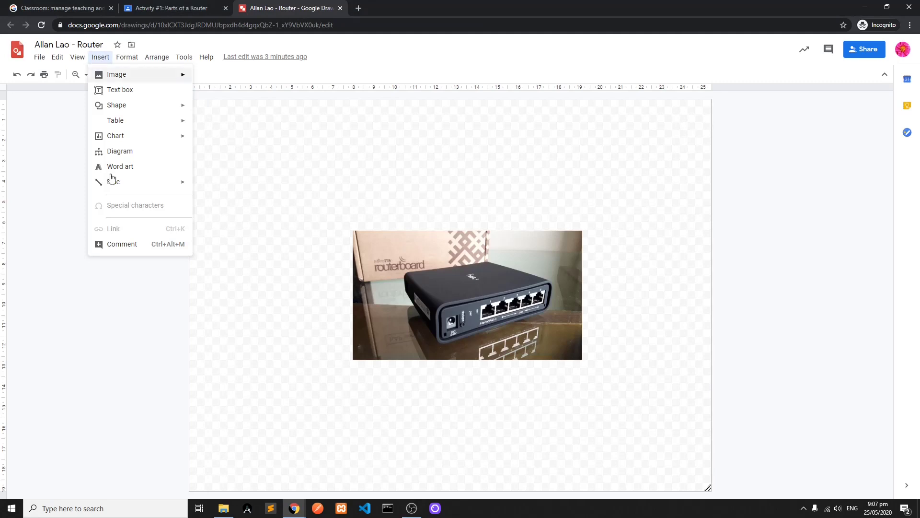
mouse_move(165, 187)
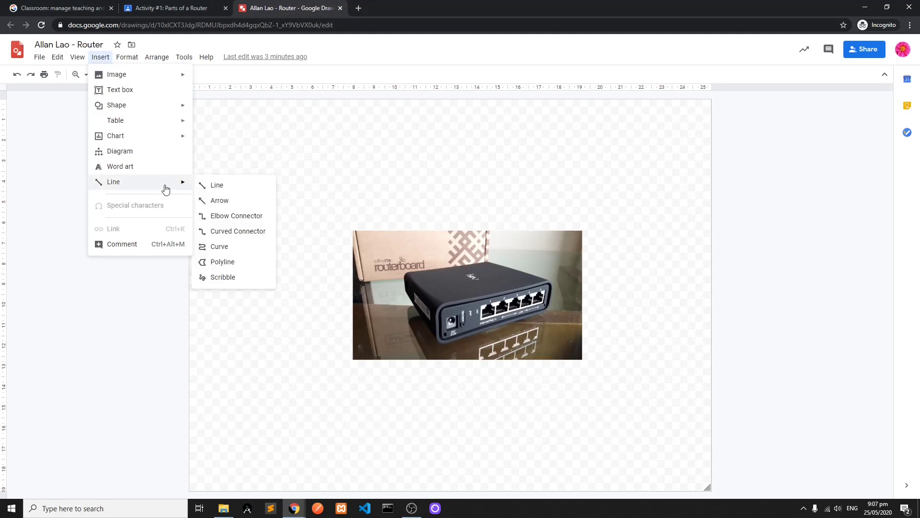
left_click(227, 283)
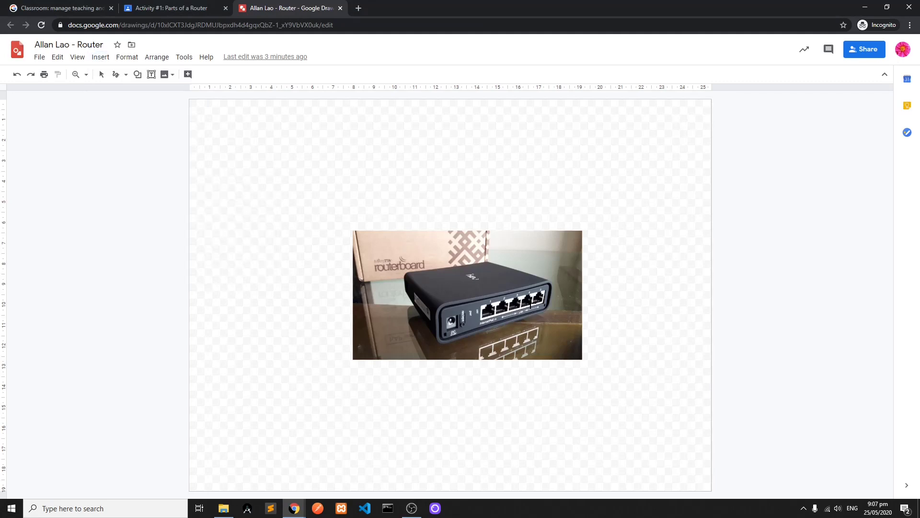
left_click_drag(565, 297, 622, 306)
- Label the end of the scribbled line with a text box reading "Ethernet Ports" and close the drawing
left_click(151, 74)
left_click_drag(615, 278, 697, 299)
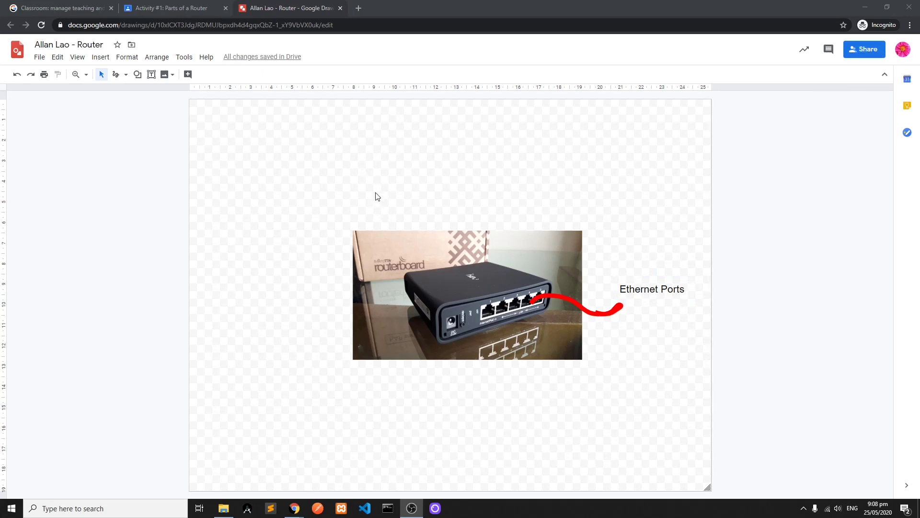
left_click(341, 8)
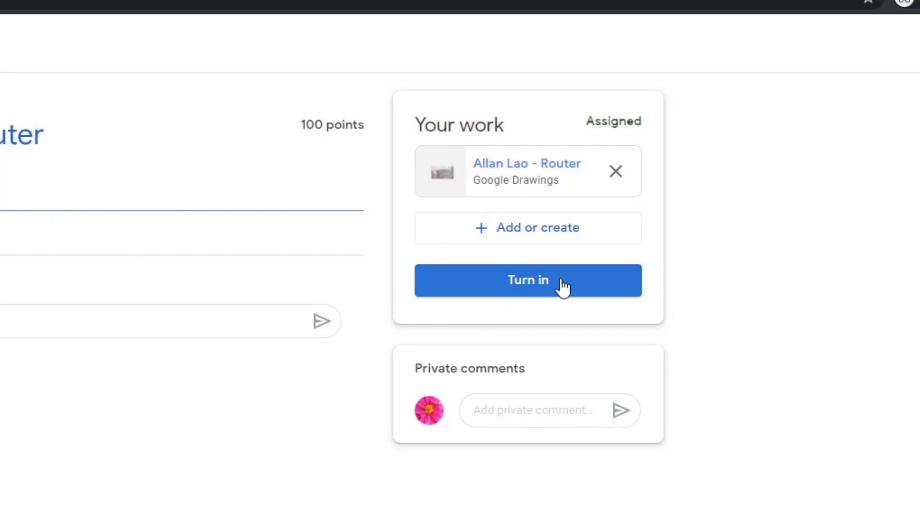
- Post the private comment "sir ang hirap naman" and turn in the Router drawing for the assignment
left_click(563, 286)
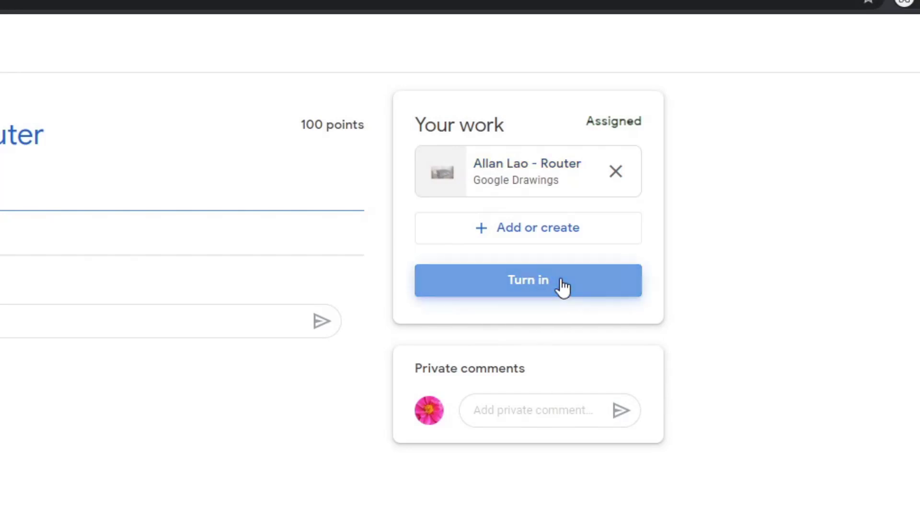
left_click(522, 415)
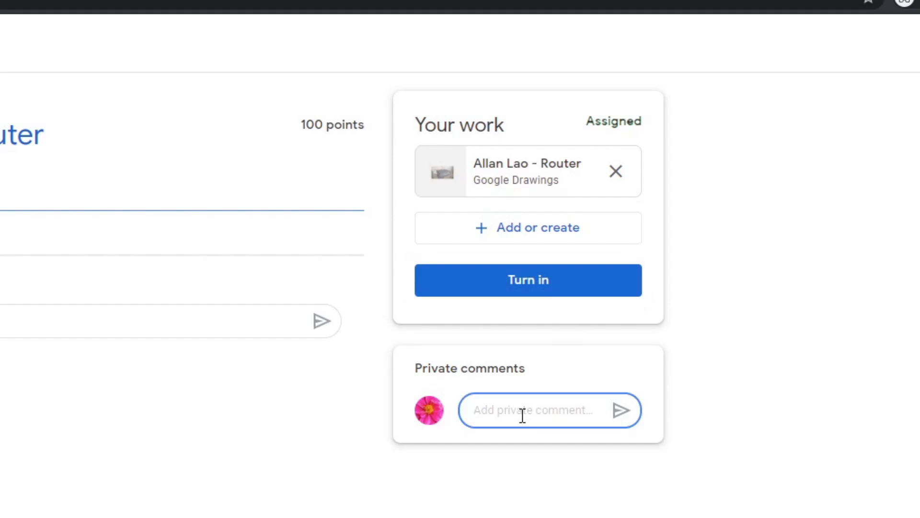
type("sir ang ")
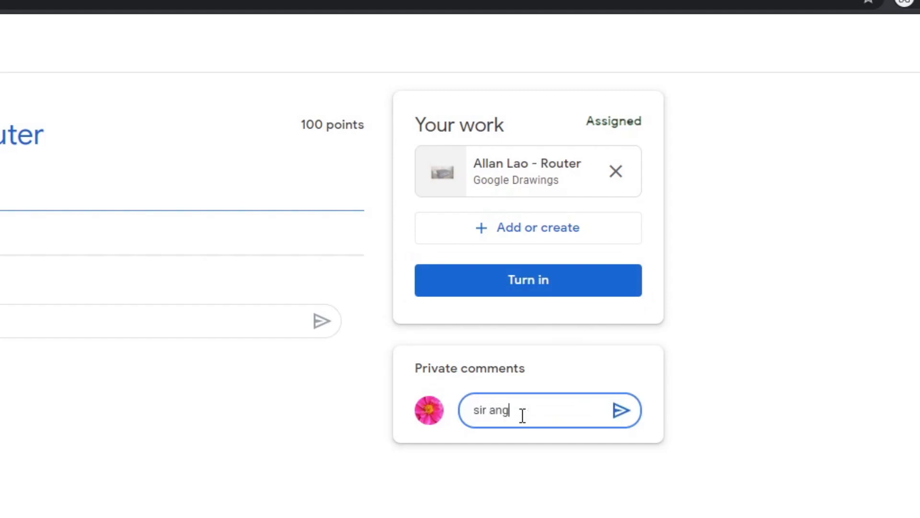
type("hirap naman")
key("Return")
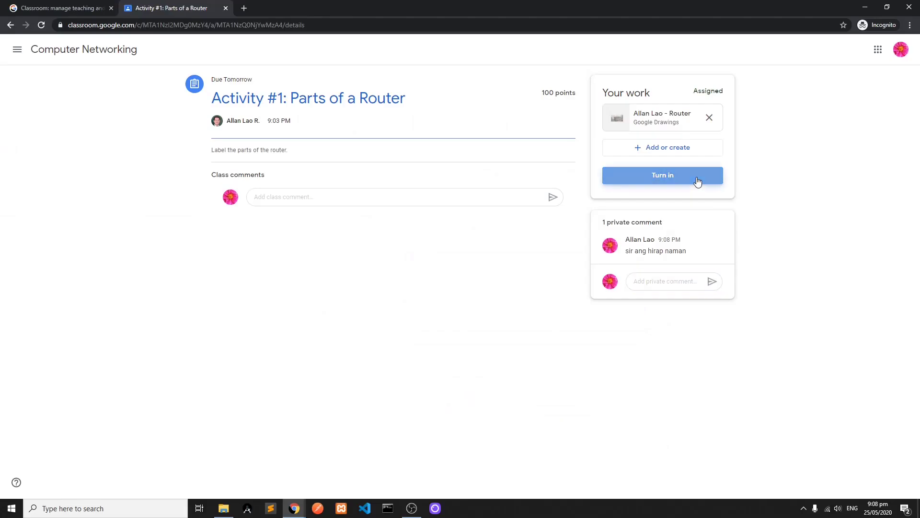
left_click(697, 177)
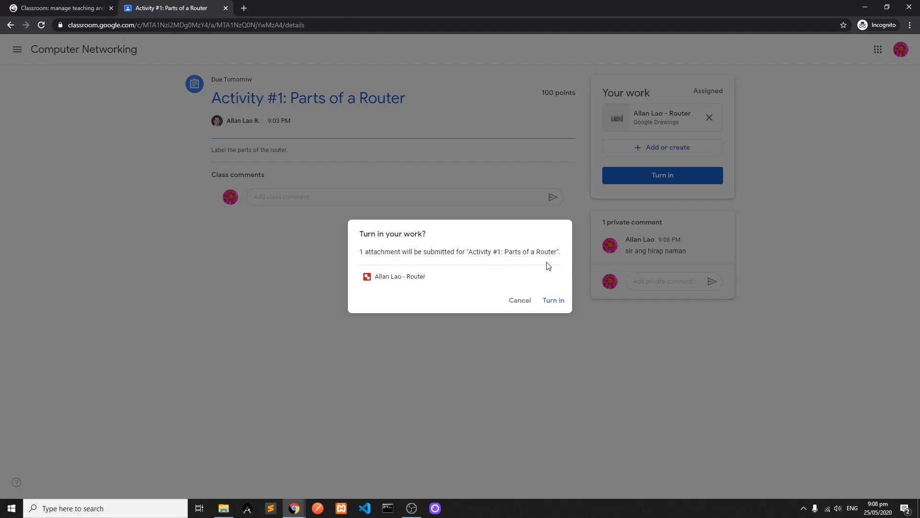
left_click(555, 302)
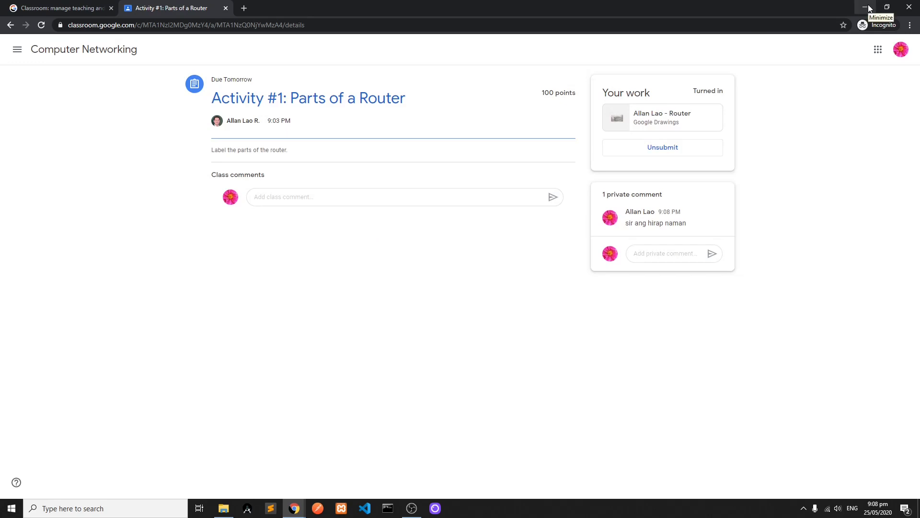
- Switch to the teacher's window and open the student's handed-in Router drawing for "Activity #1: Parts of a Router"
left_click(867, 7)
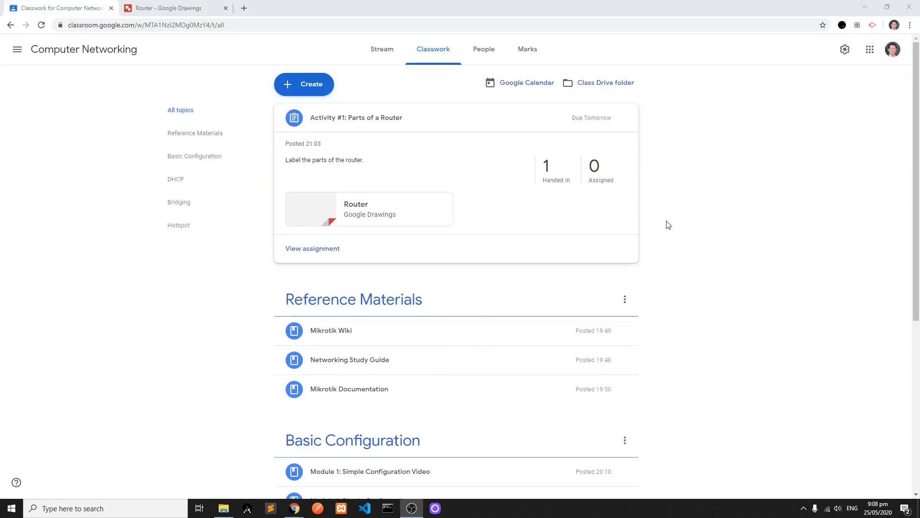
left_click(558, 180)
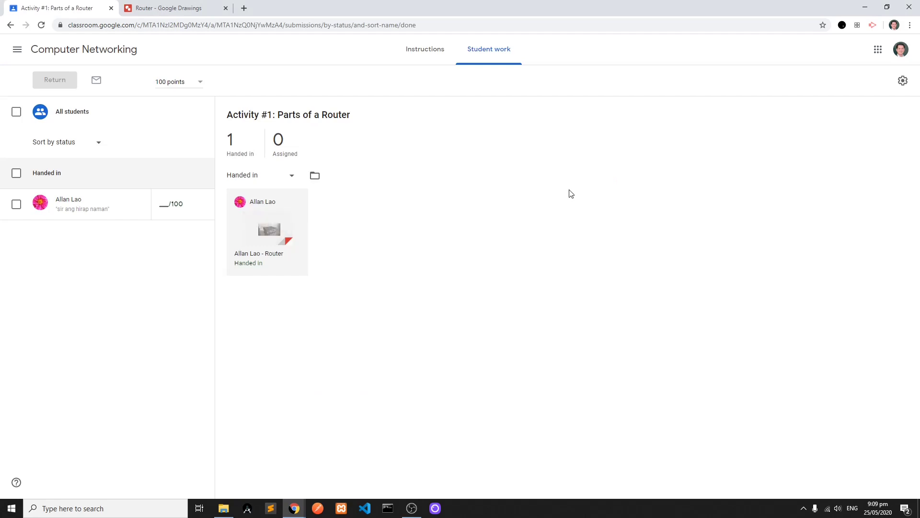
left_click(271, 230)
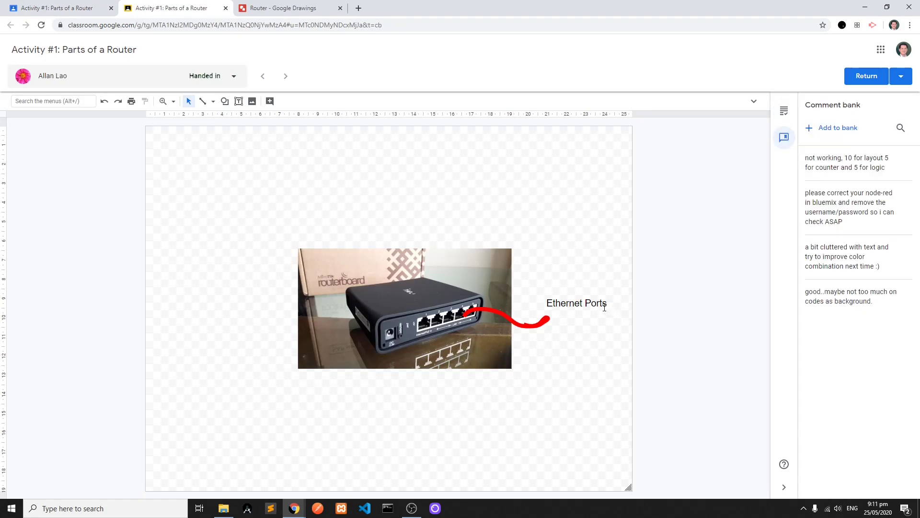
- Add the comment "Should be Ethernet Interface" to the "Ethernet Ports" label in the student's drawing
left_click(580, 303)
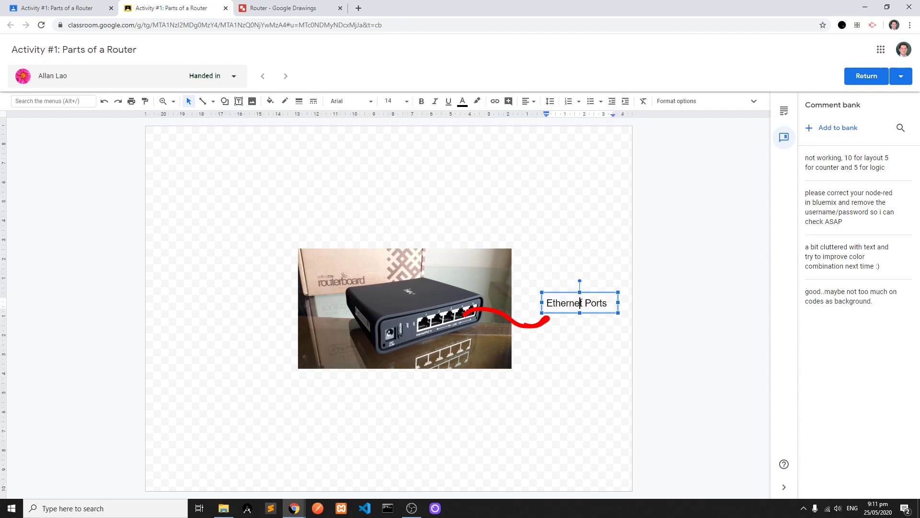
right_click(596, 303)
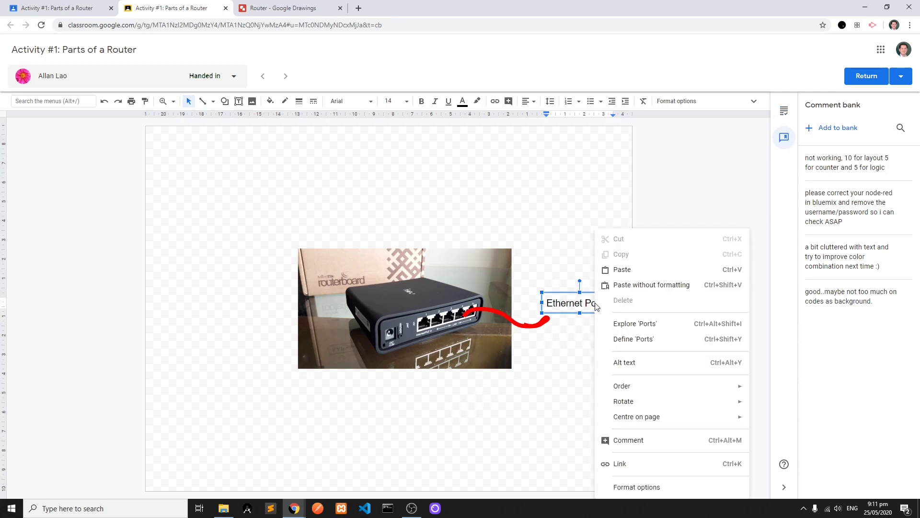
left_click(701, 441)
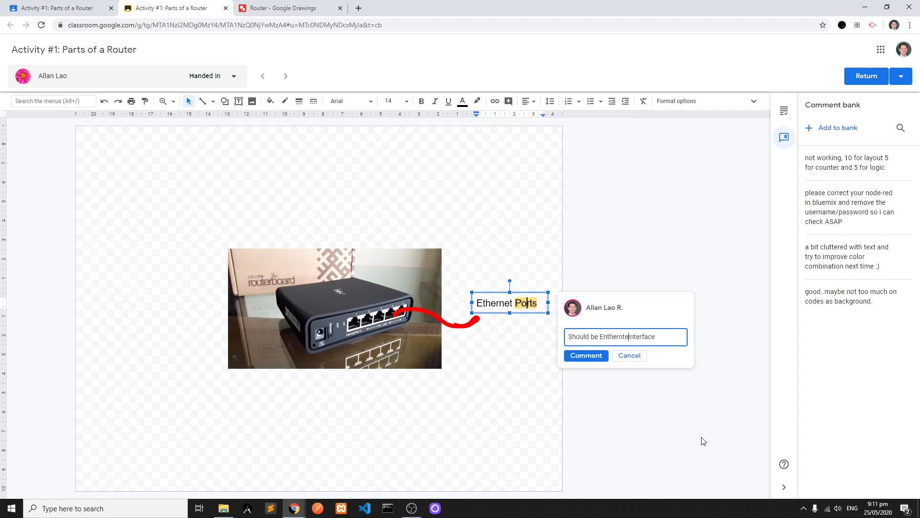
key("BackSpace")
key("BackSpace")
key("BackSpace")
key("BackSpace")
key("BackSpace")
key("BackSpace")
key("BackSpace")
key("BackSpace")
type("thernet")
left_click(583, 355)
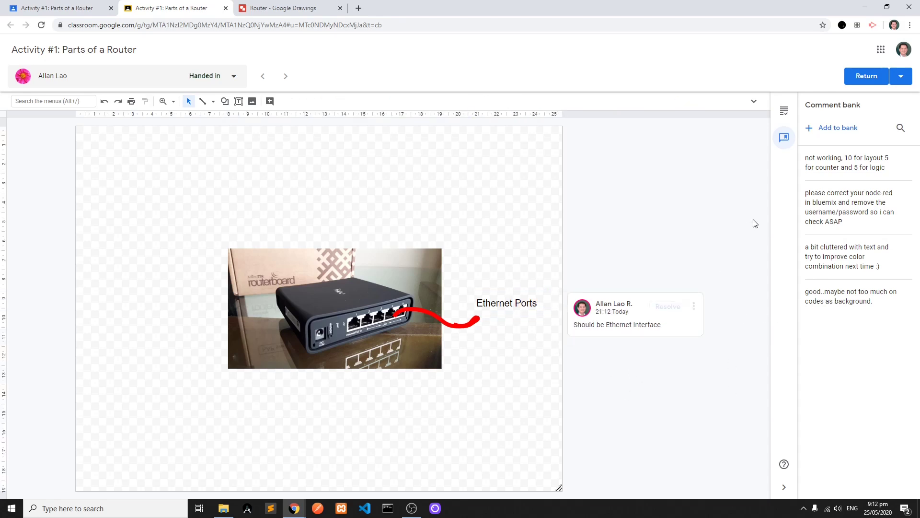
- Give the student's submission a mark of 100 out of 100
left_click(785, 112)
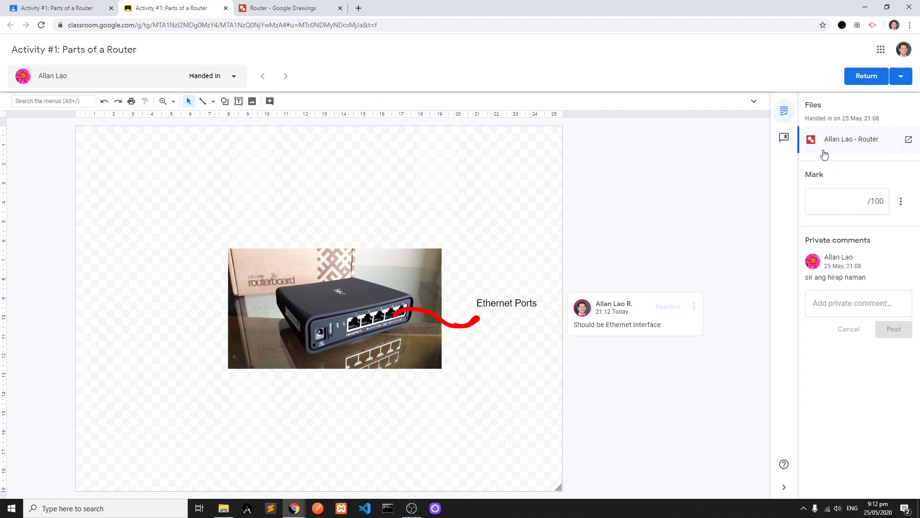
left_click(847, 201)
type("100")
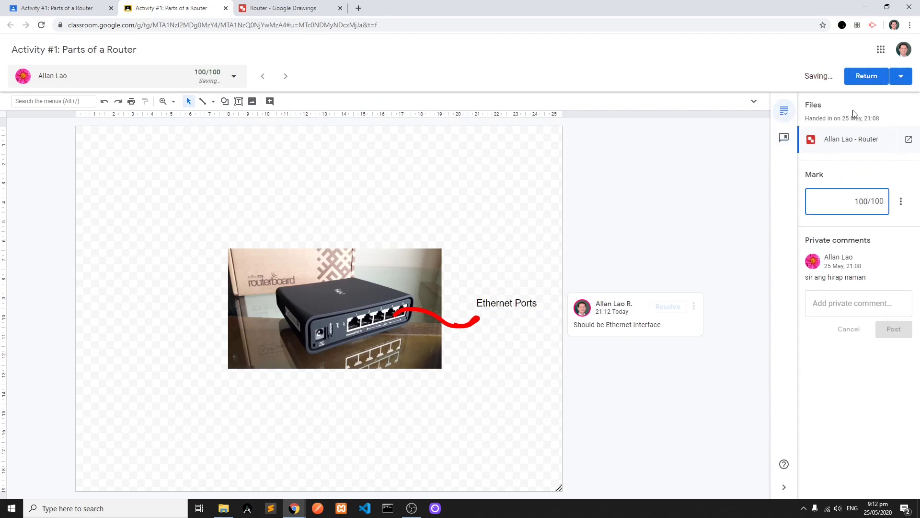
- Reply to the student with the private comment "kaya mo yan" on the submission
left_click(843, 305)
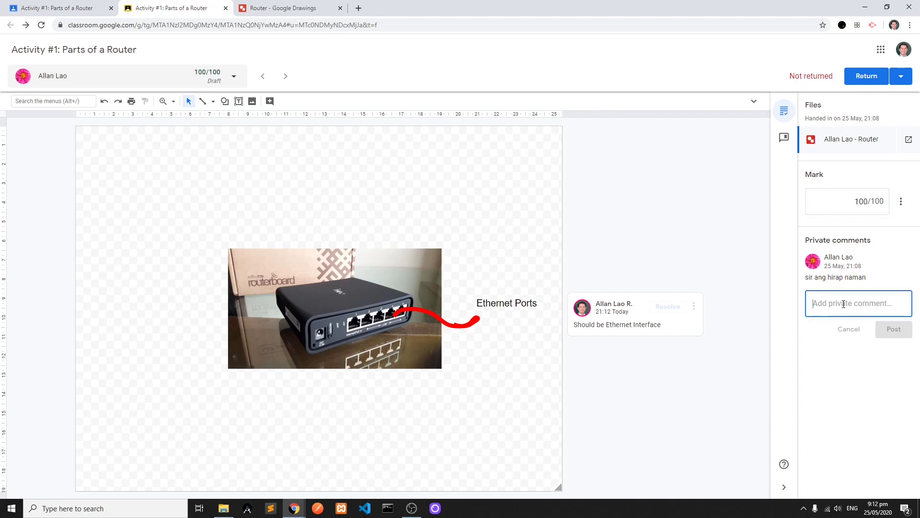
type("kaya mo yan")
left_click(888, 332)
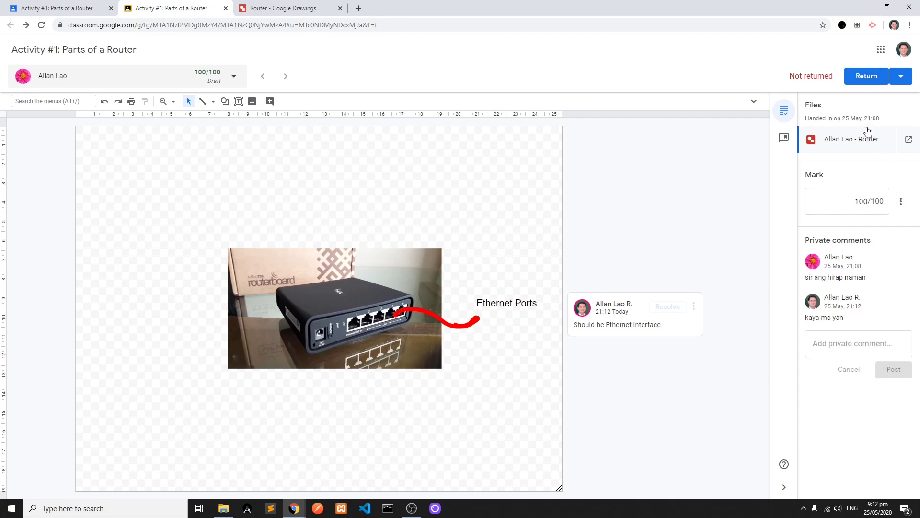
- Return the marked work to the student and close the grading view to get back to the student work overview
left_click(867, 77)
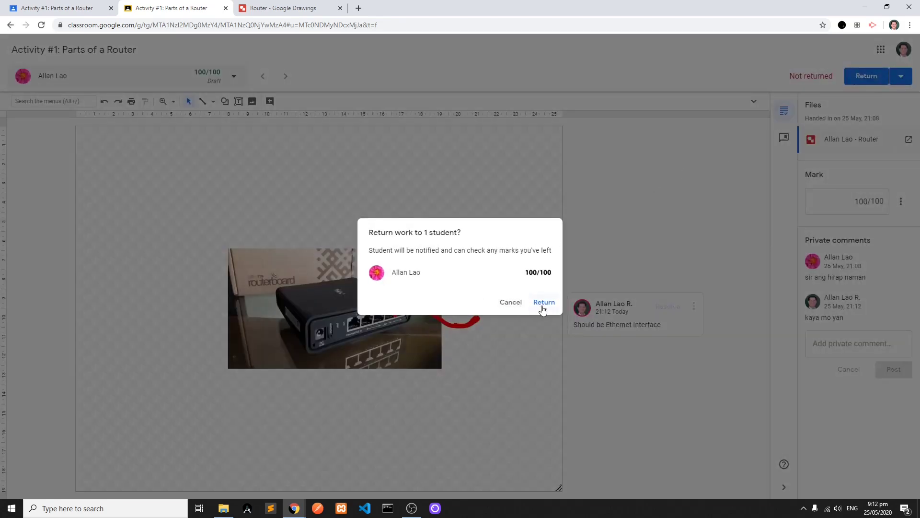
left_click(543, 309)
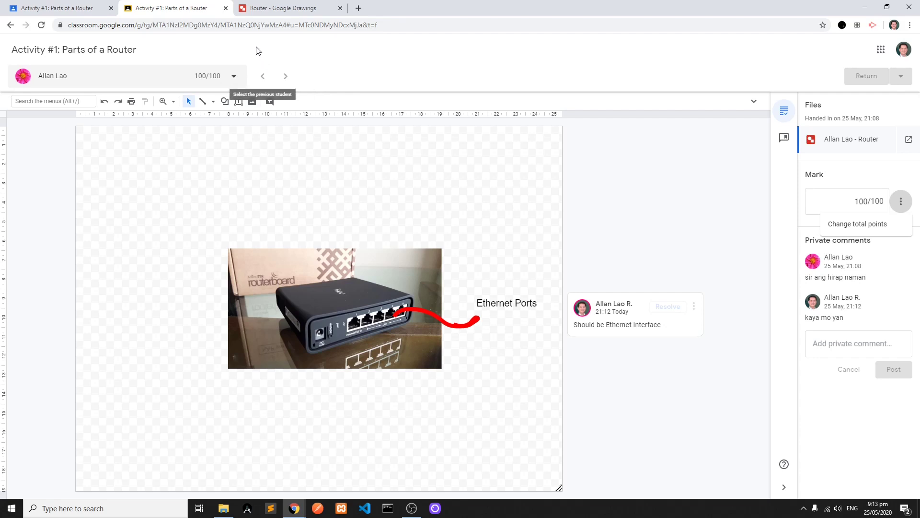
left_click(11, 28)
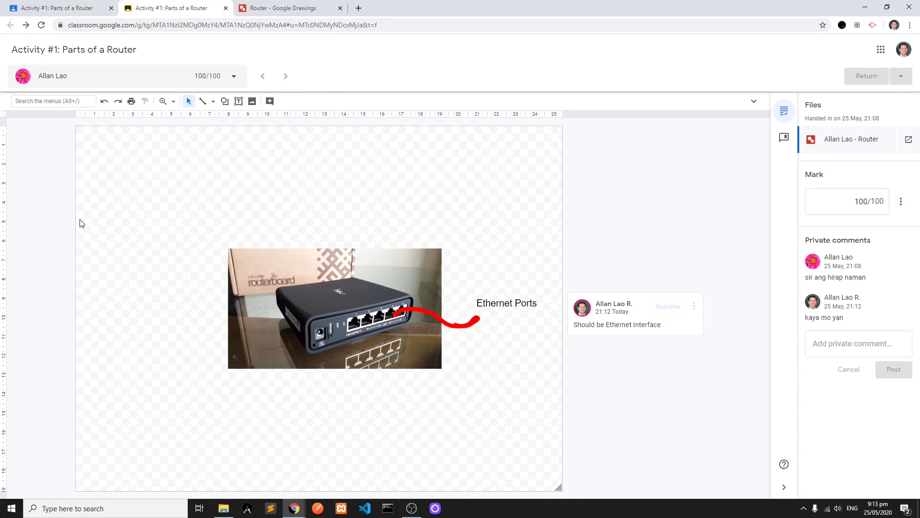
left_click(225, 8)
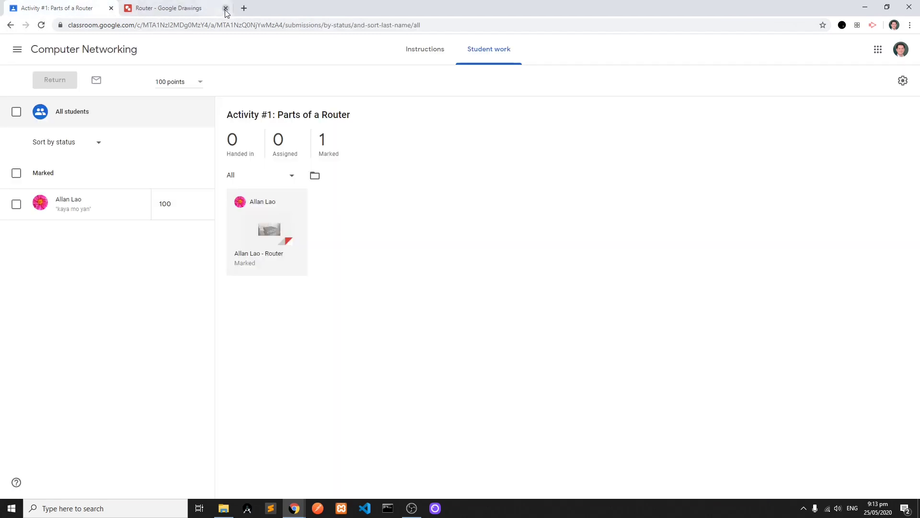